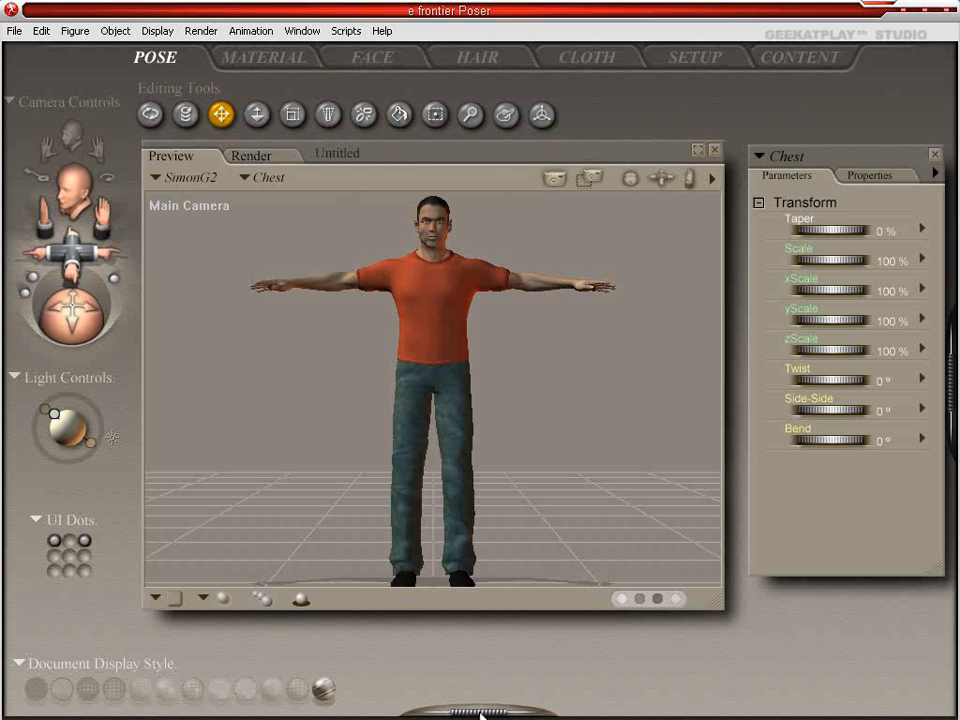
- Show the animation timeline and open the Male Poses library's Sitting, On Chair collection
click(485, 714)
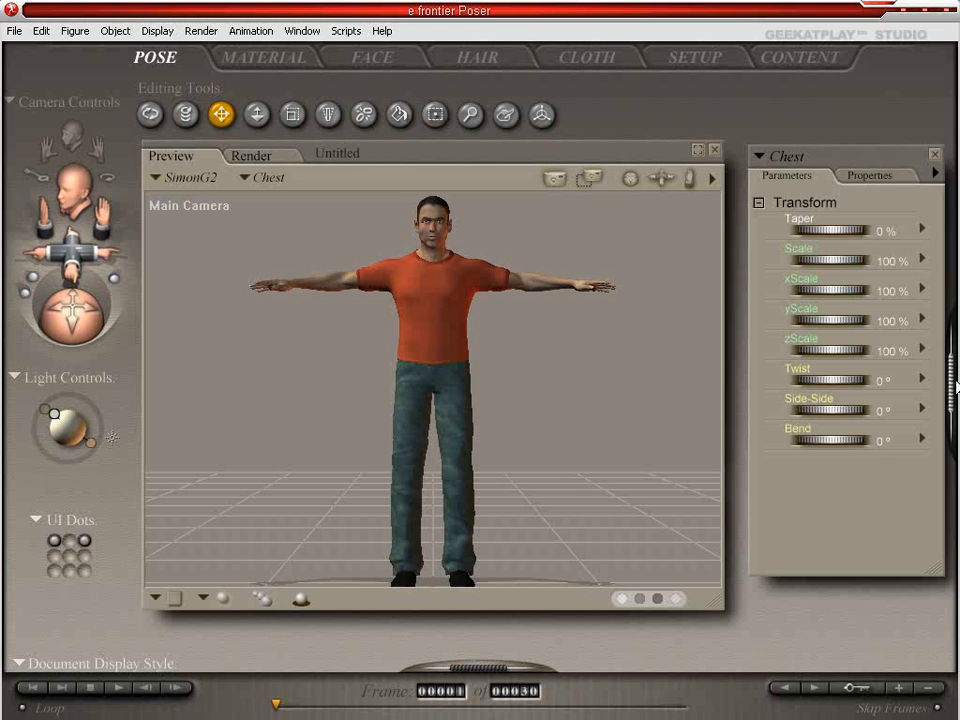
click(952, 390)
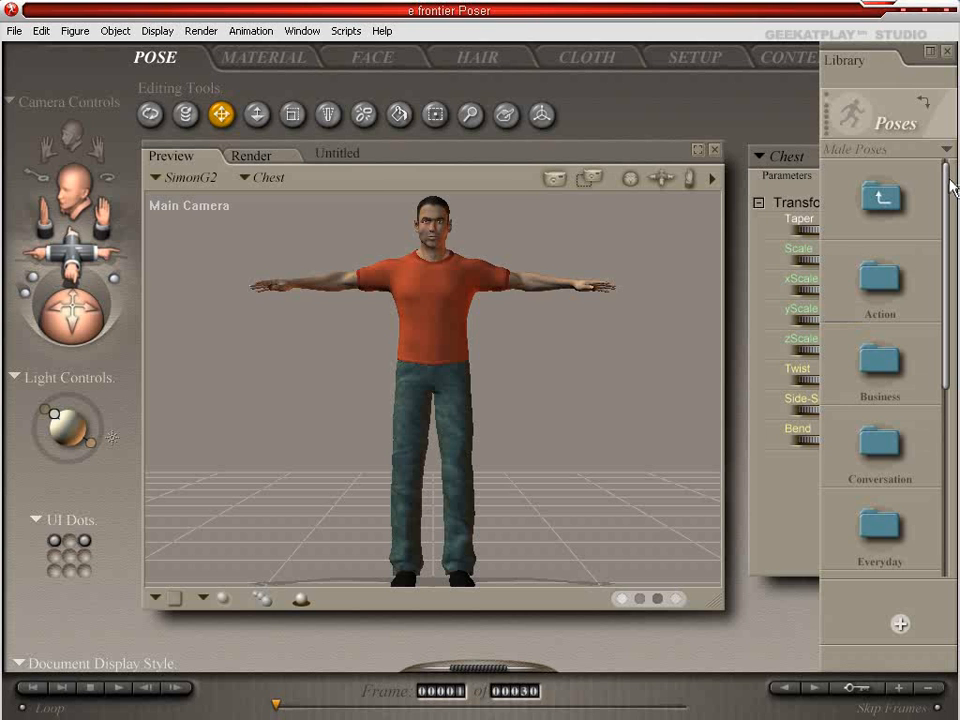
drag(953, 246, 949, 347)
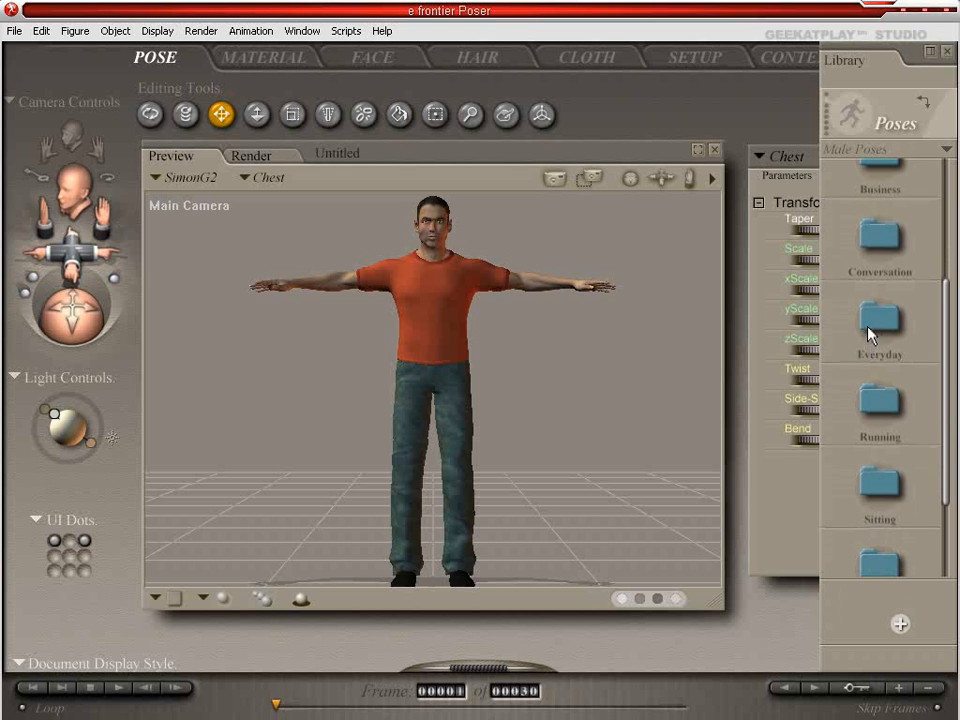
drag(946, 437, 946, 467)
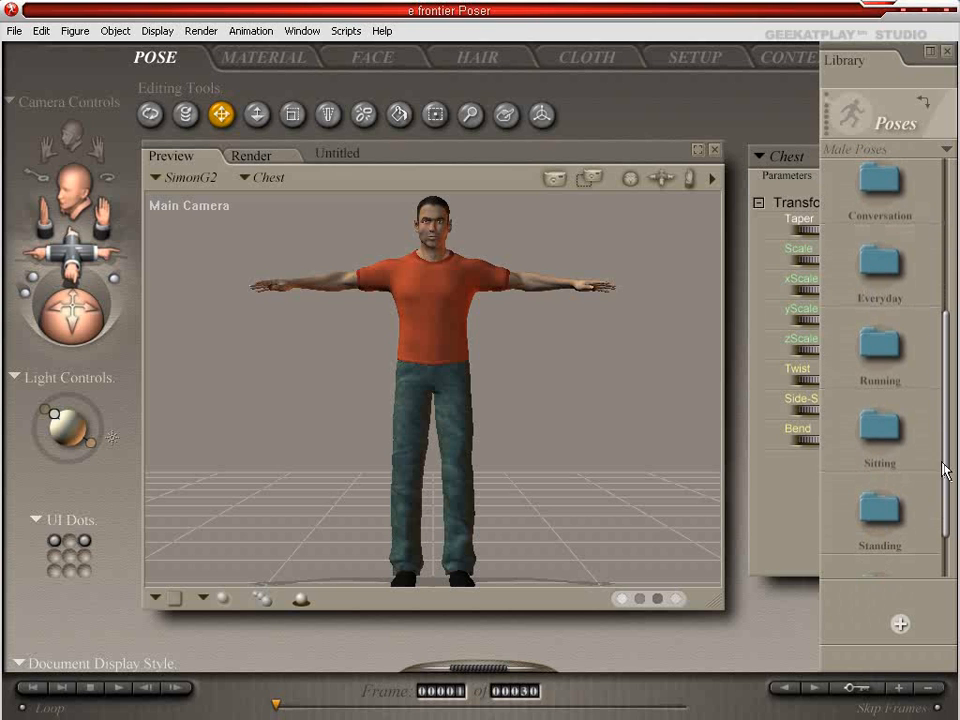
click(890, 440)
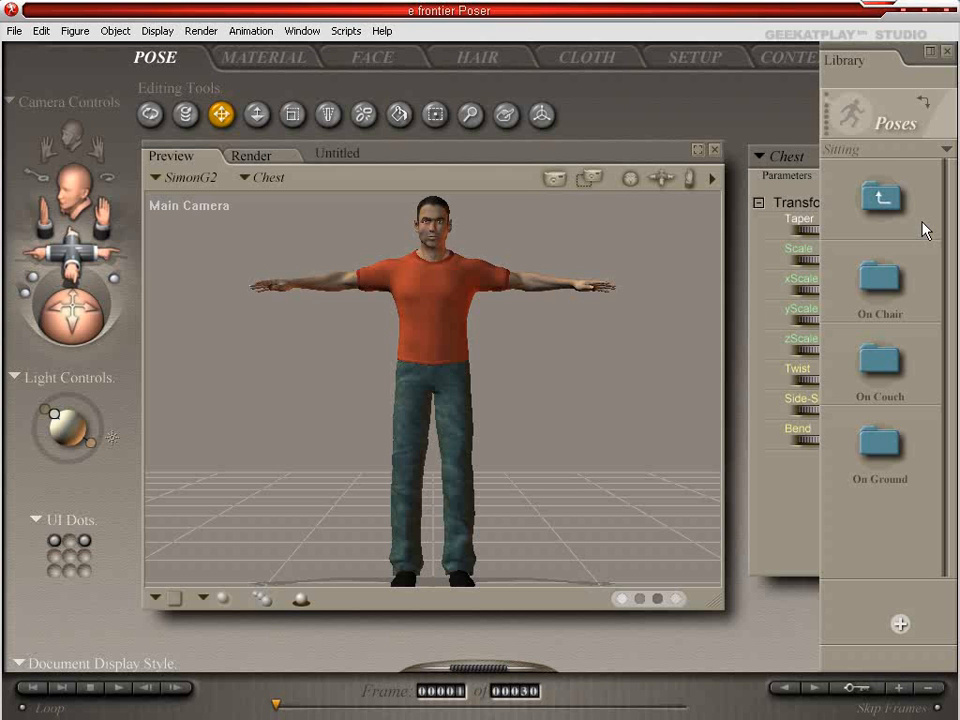
click(886, 285)
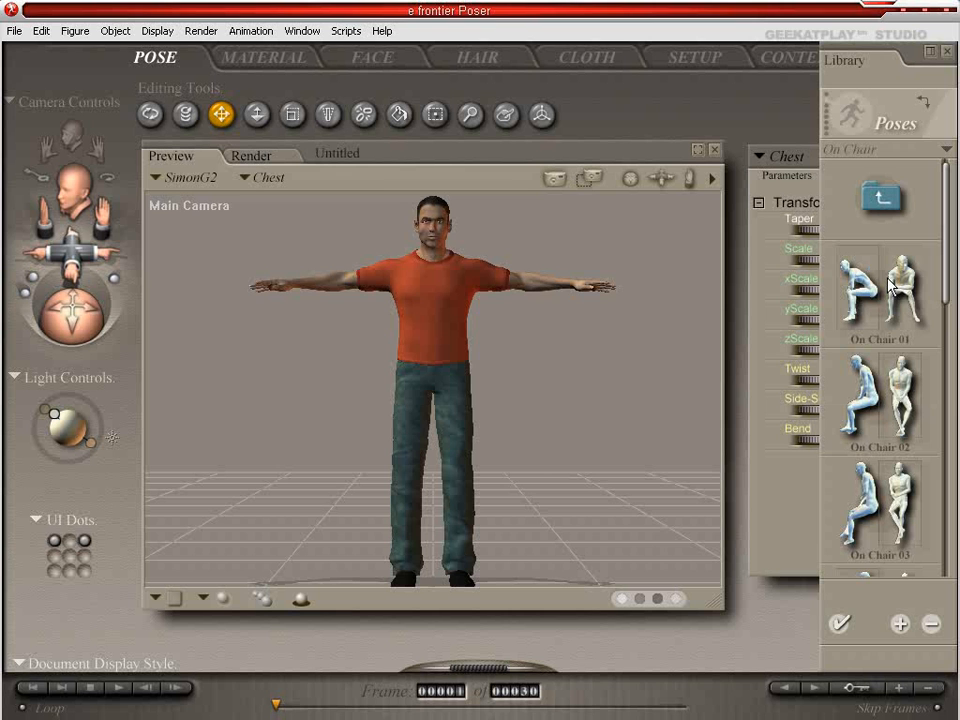
- Apply the On Chair 01 pose to the SimonG2 figure at frame 1
drag(949, 281, 950, 458)
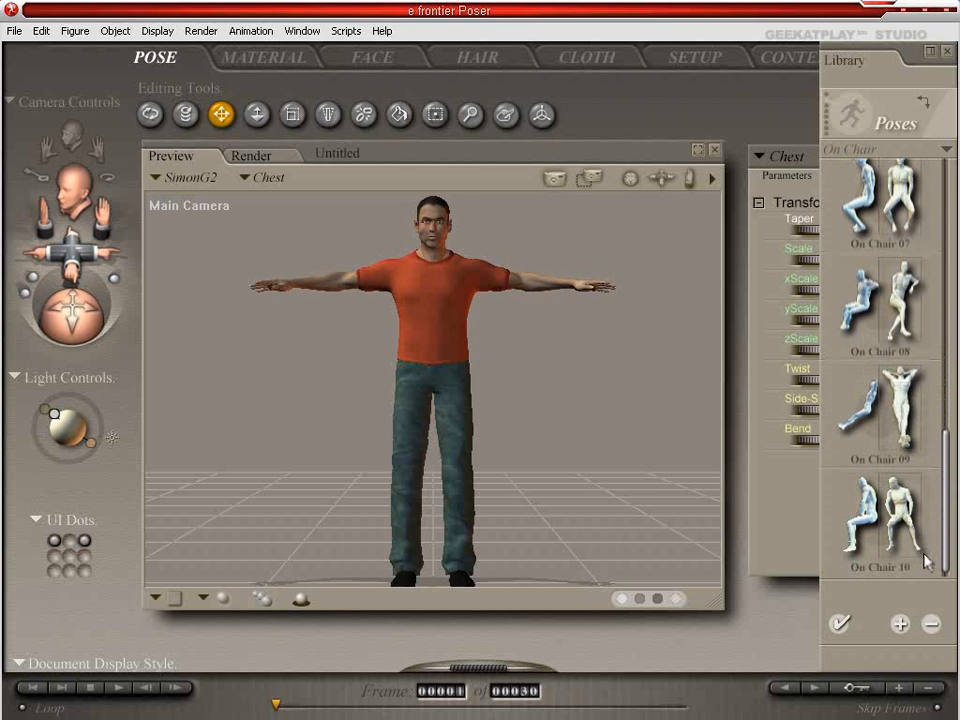
scroll(925, 560, up, 10)
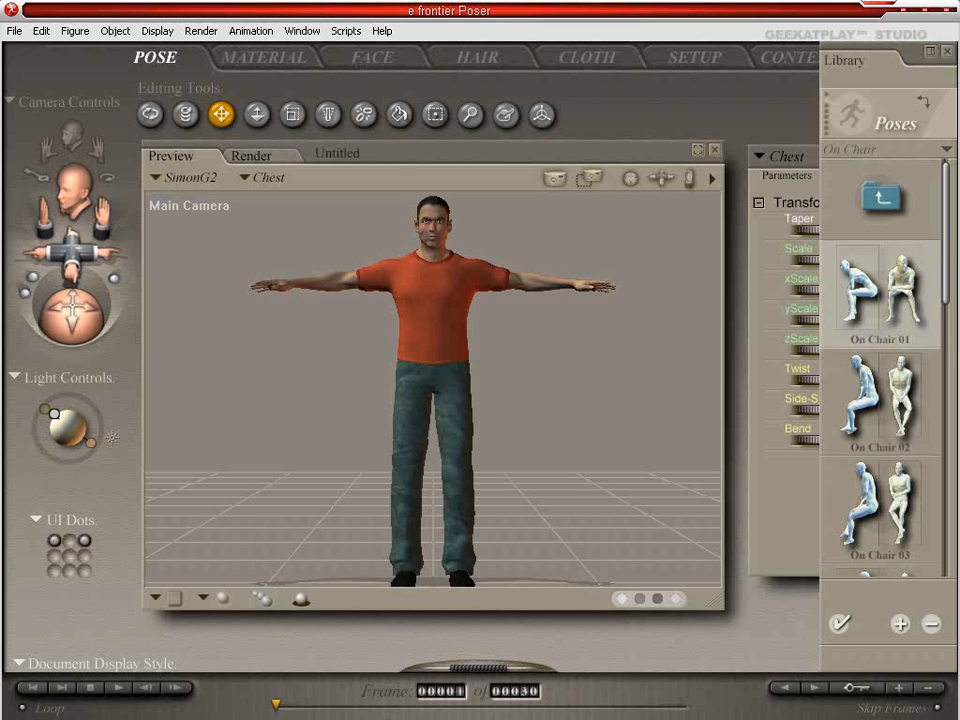
scroll(880, 365, down, 12)
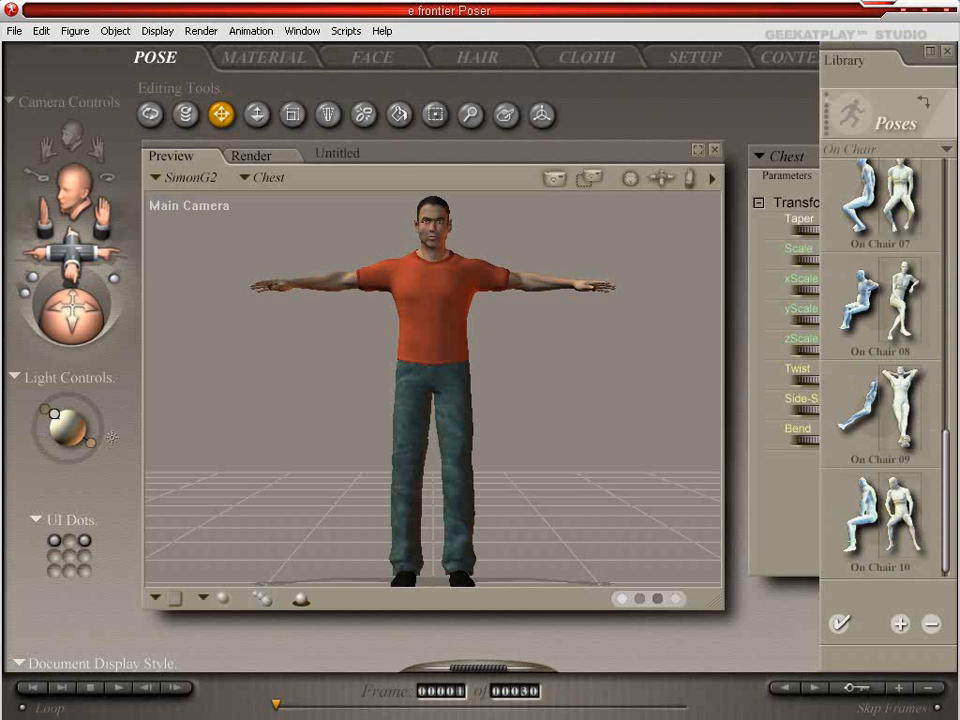
drag(943, 506, 946, 190)
click(899, 296)
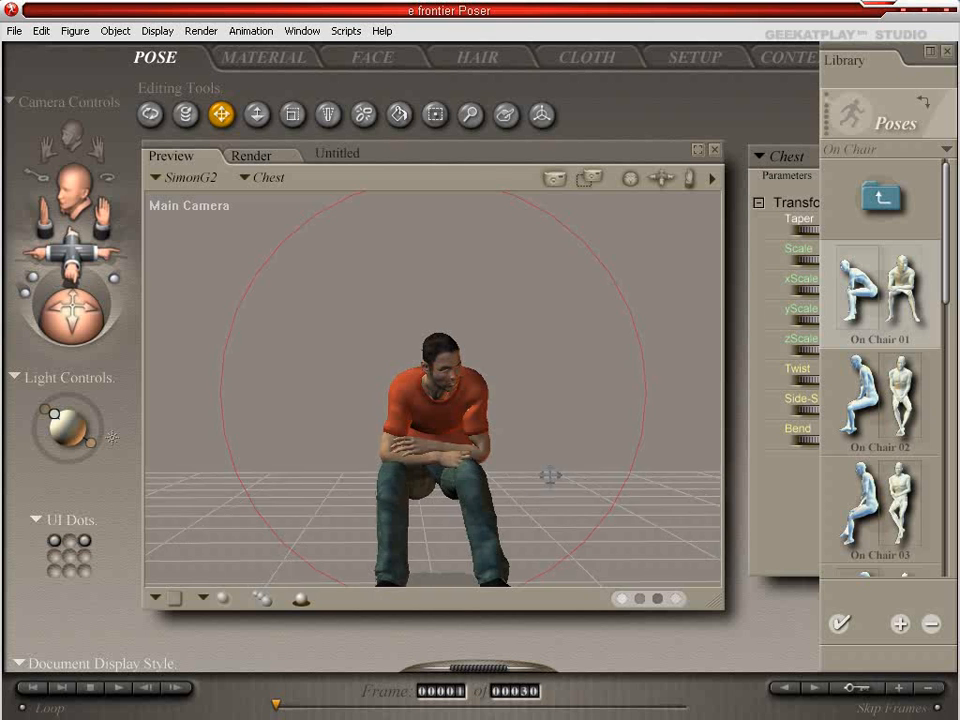
- Drop the seated figure to the floor so its feet rest on the ground
key(ctrl+l)
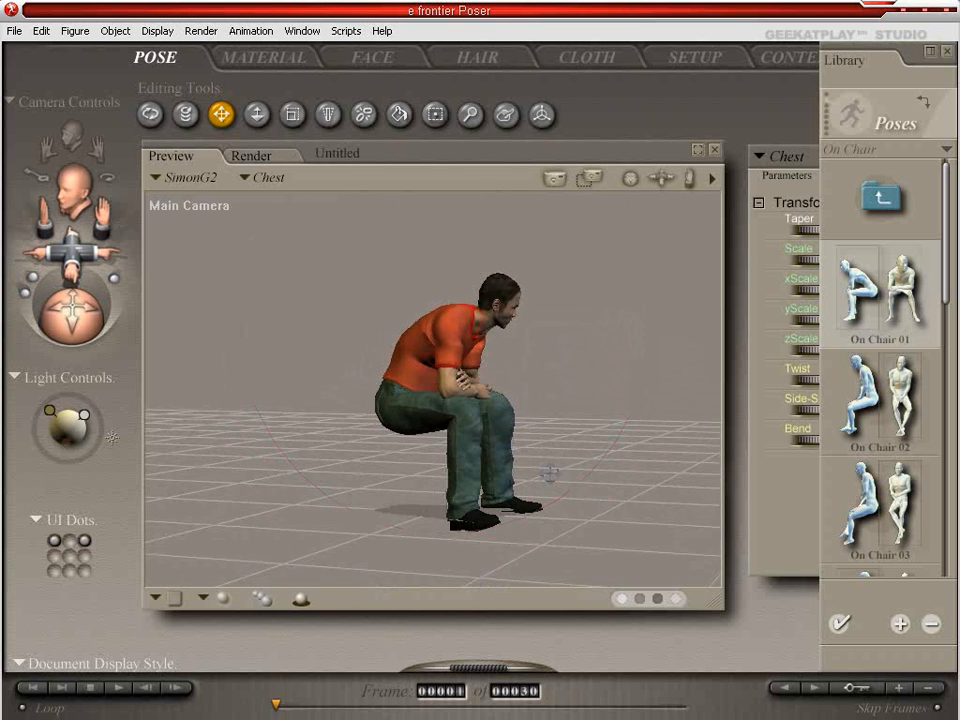
drag(549, 468, 549, 470)
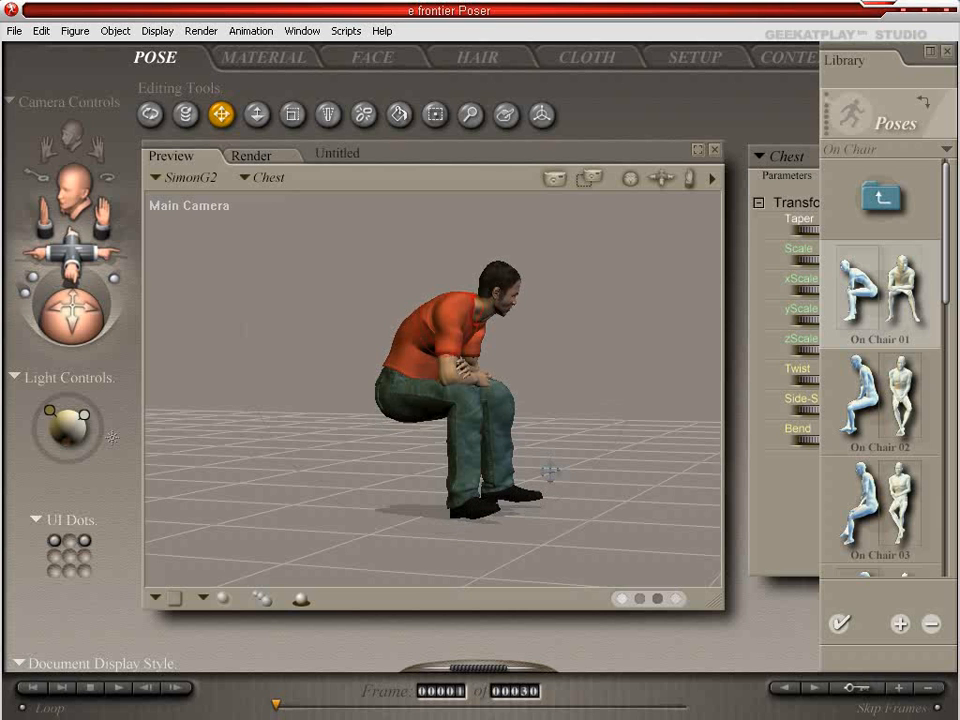
click(82, 33)
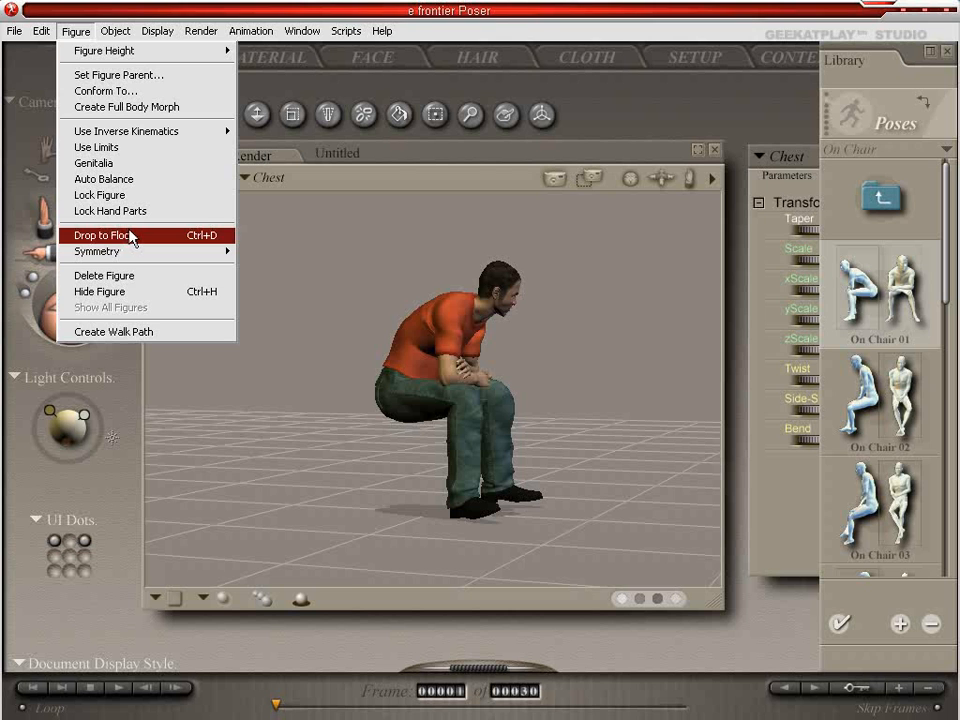
click(536, 15)
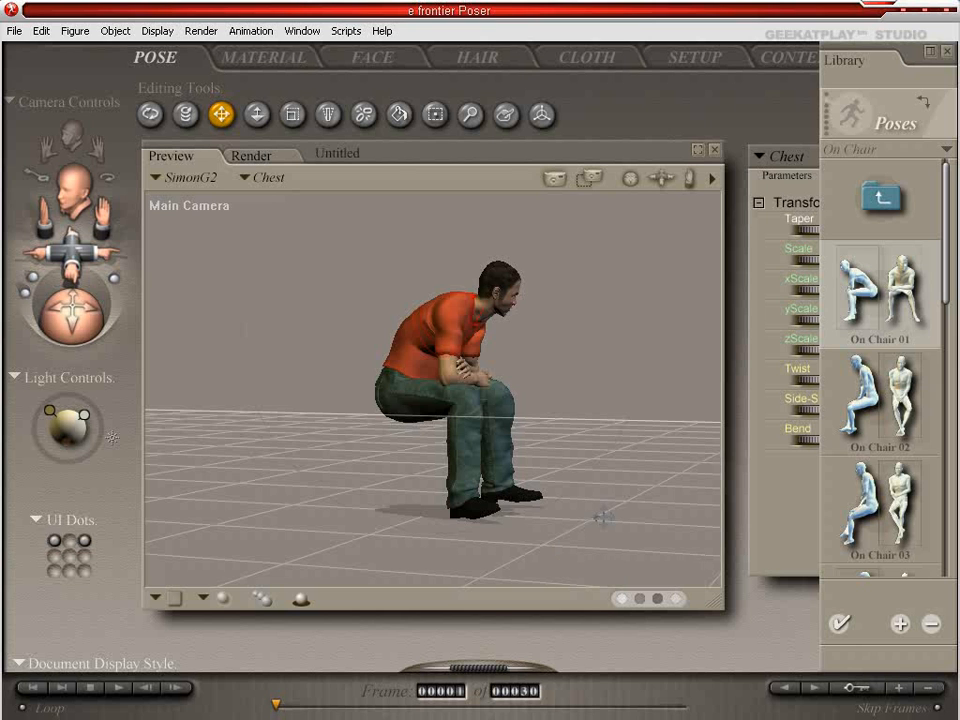
mouse_move(488, 515)
mouse_down()
mouse_move(504, 508)
mouse_move(497, 519)
mouse_up()
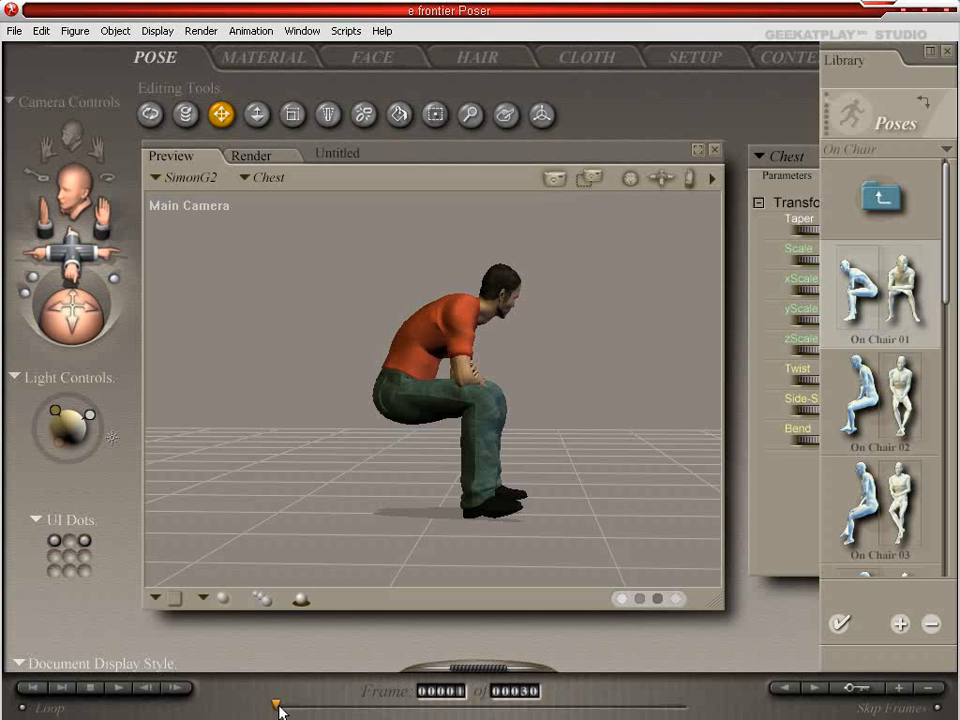
- Move the timeline to frame 30 and open the Male Poses library's Standing, Standing Pose collection
drag(276, 706, 688, 712)
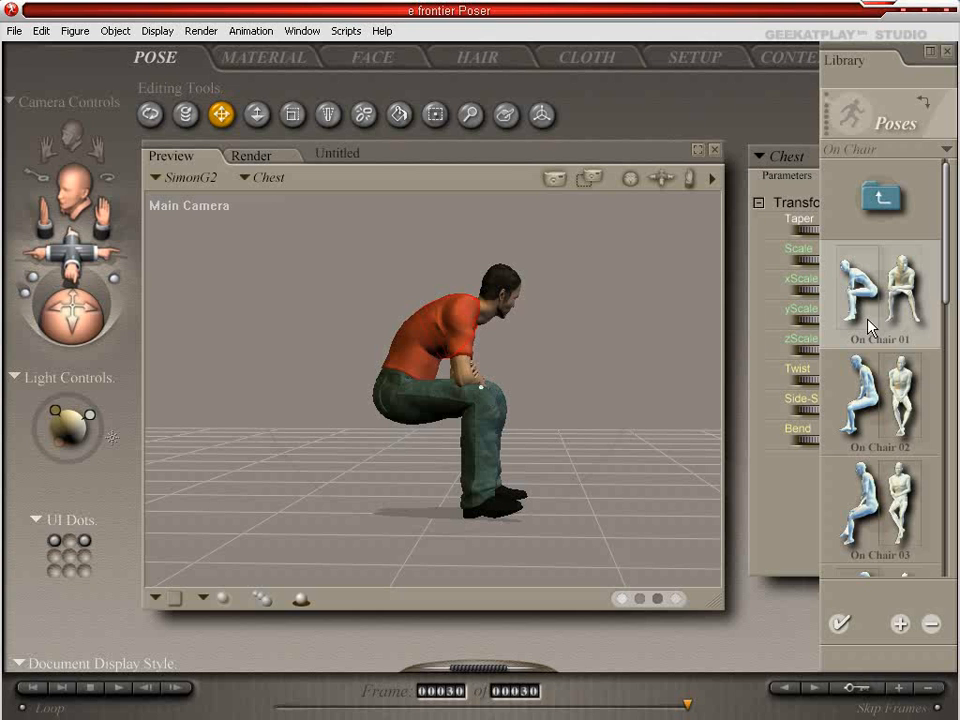
click(882, 200)
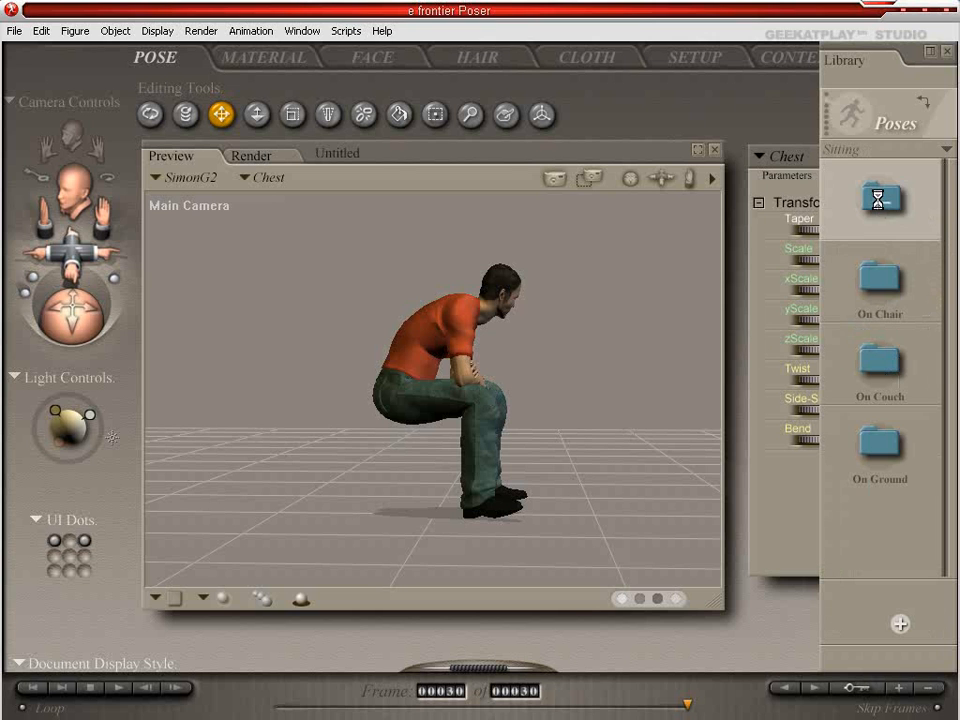
click(882, 200)
drag(945, 249, 945, 446)
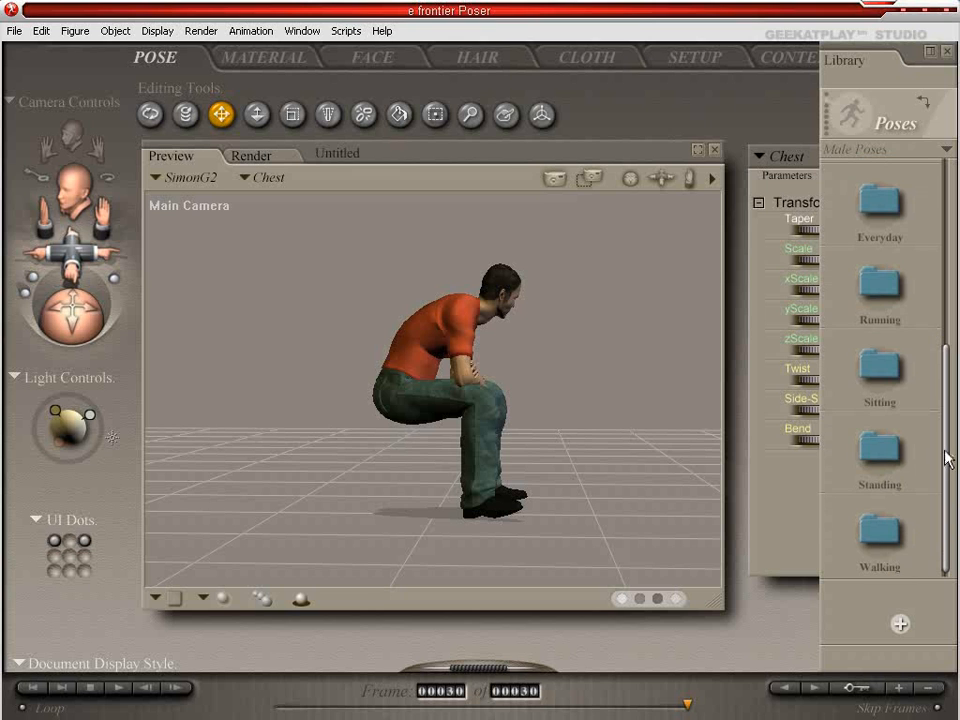
click(865, 452)
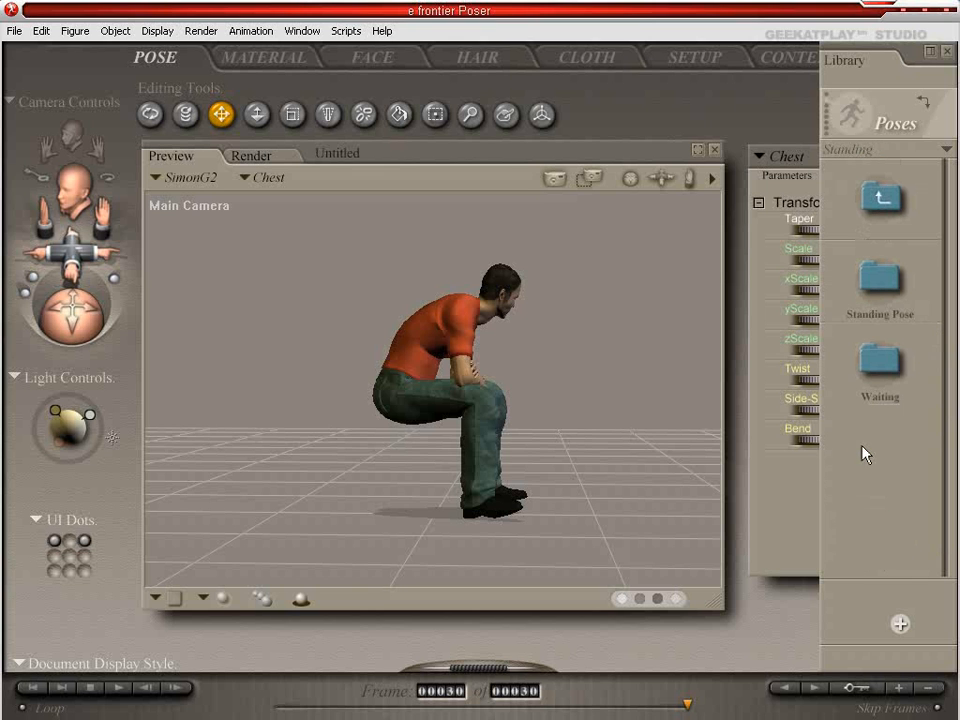
click(890, 300)
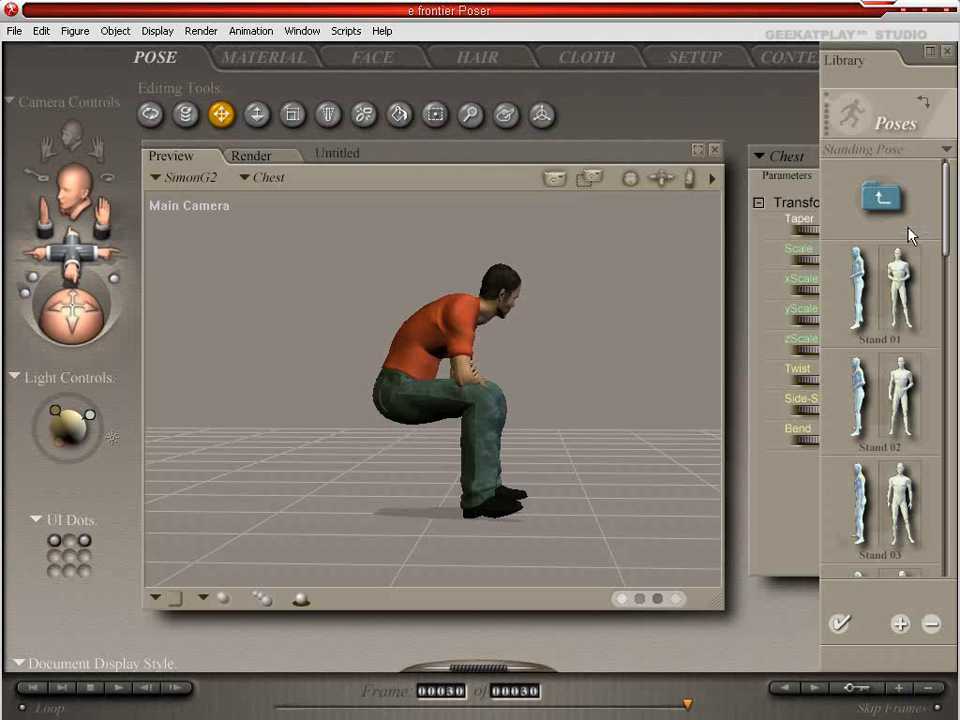
click(886, 208)
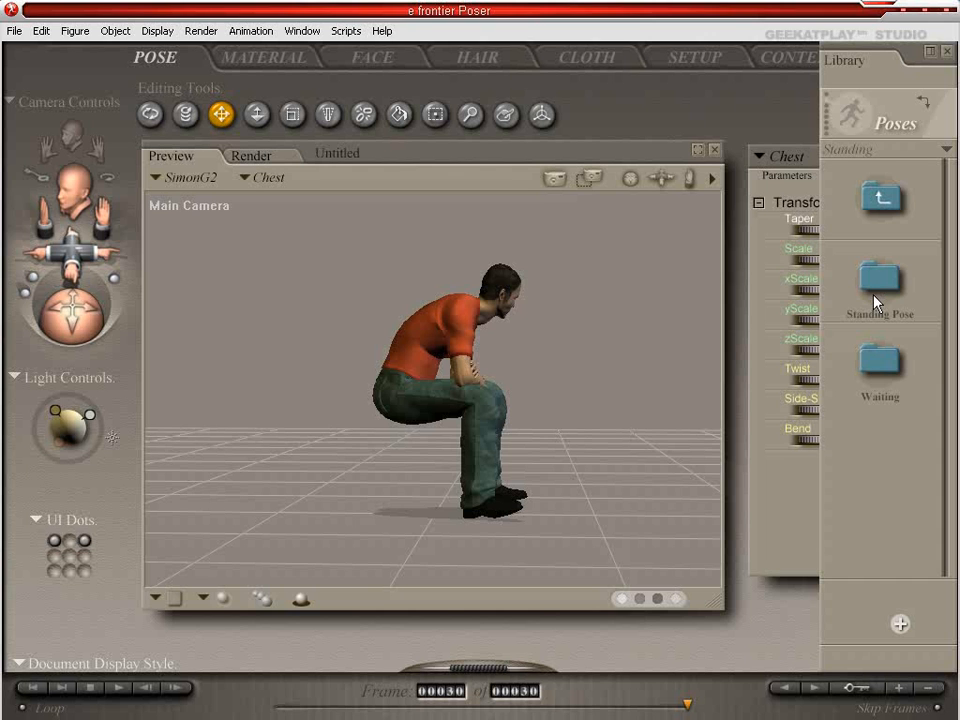
click(882, 200)
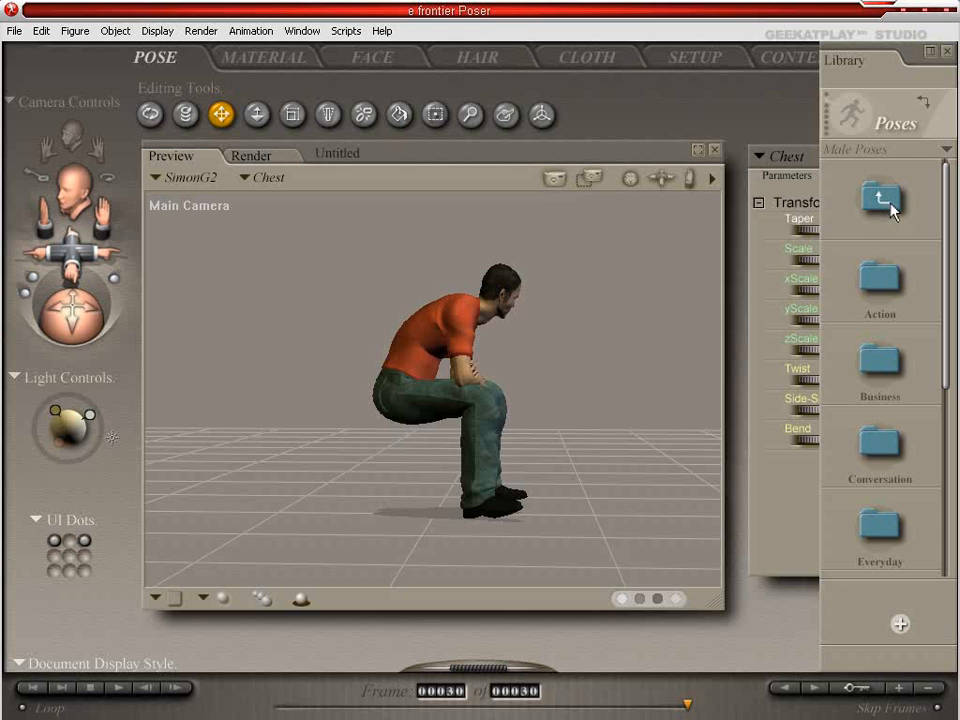
drag(943, 311, 945, 456)
click(881, 440)
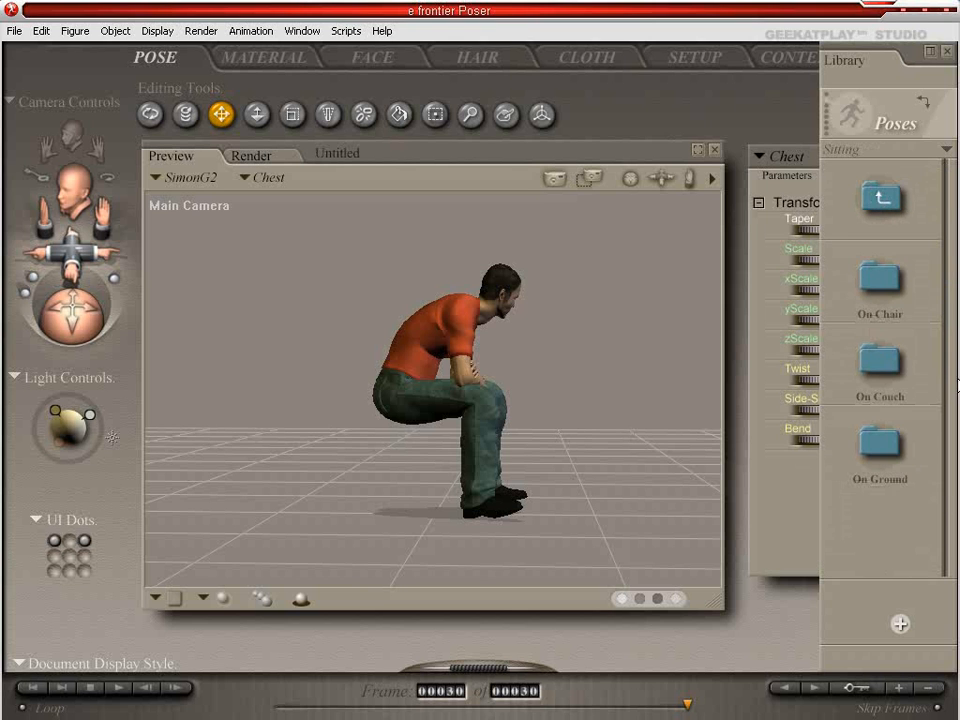
click(887, 294)
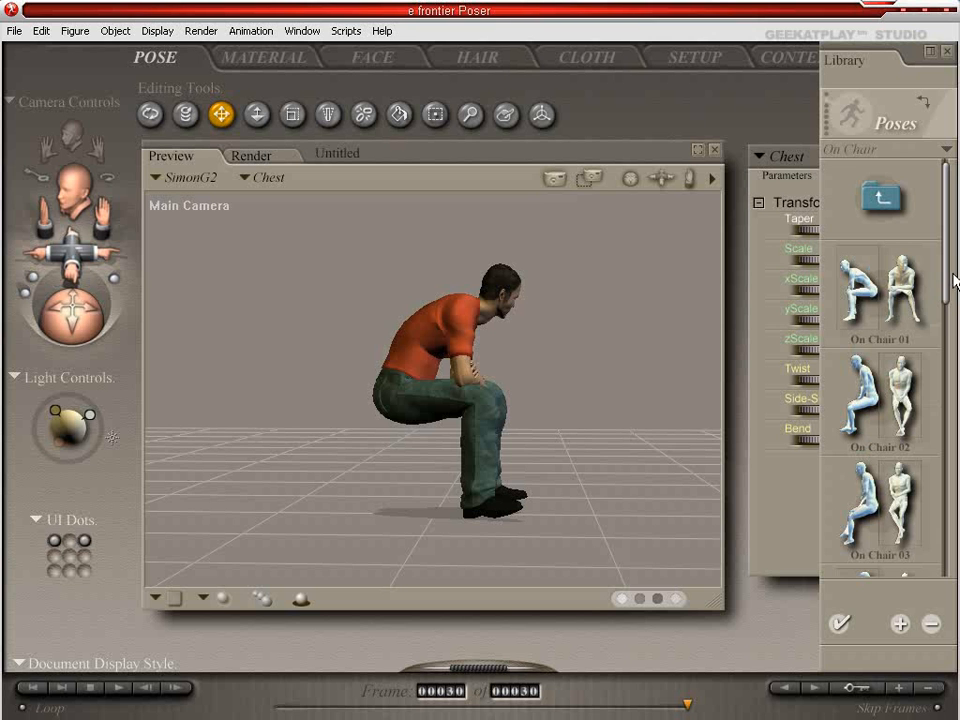
mouse_move(950, 285)
mouse_down()
mouse_move(945, 604)
mouse_move(945, 275)
mouse_up()
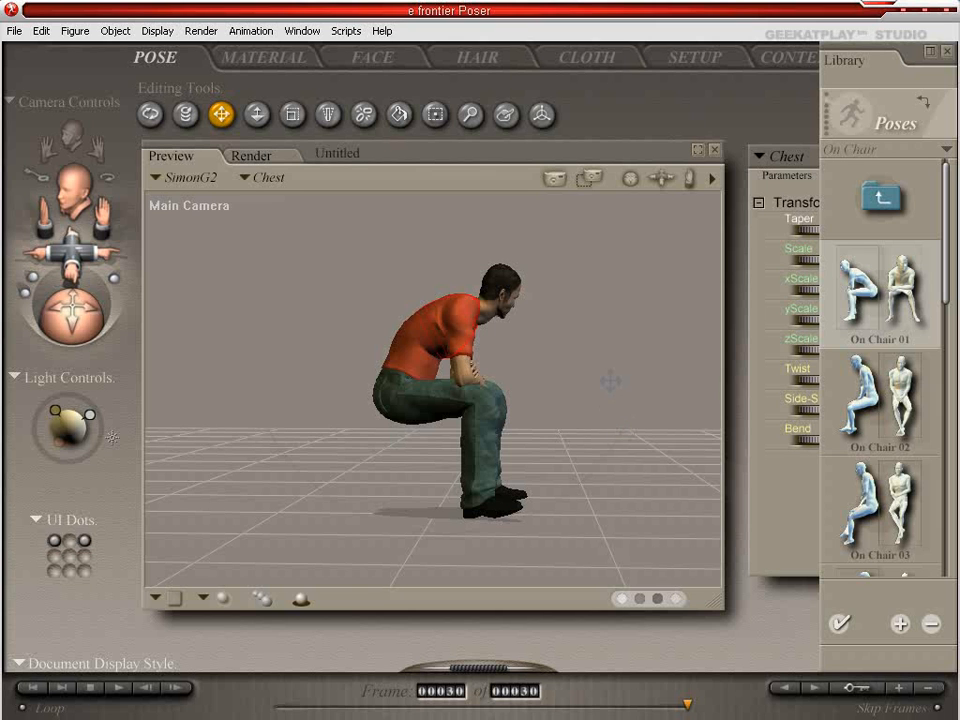
click(883, 200)
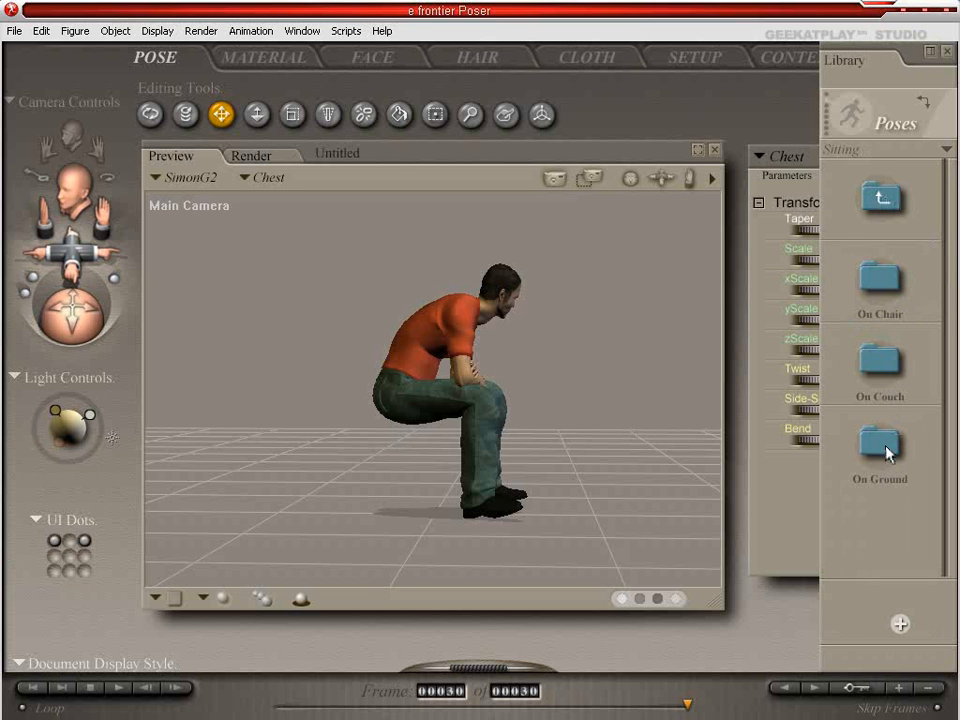
drag(949, 266, 948, 482)
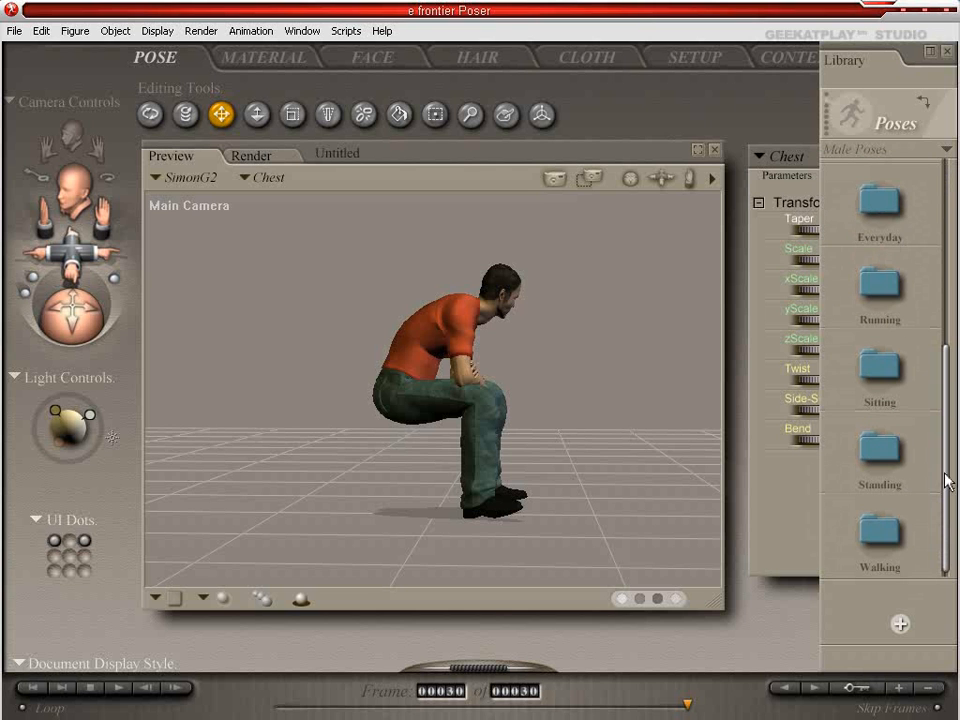
click(857, 460)
click(878, 284)
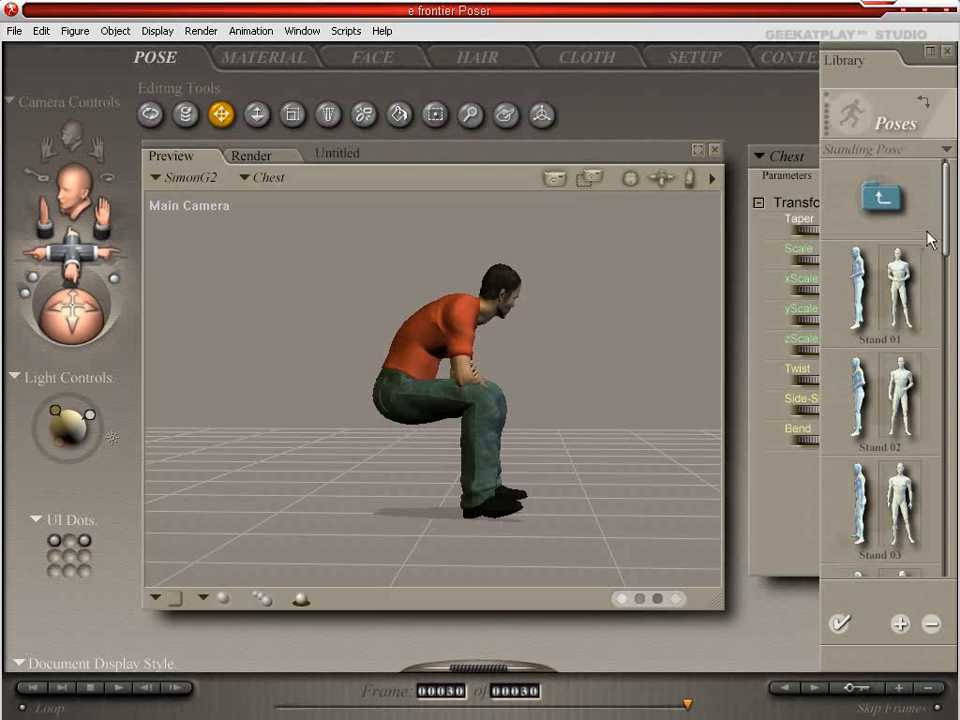
- Apply the Stand 03 pose to the figure at frame 30 and drop the figure to the floor
scroll(955, 213, down, 2)
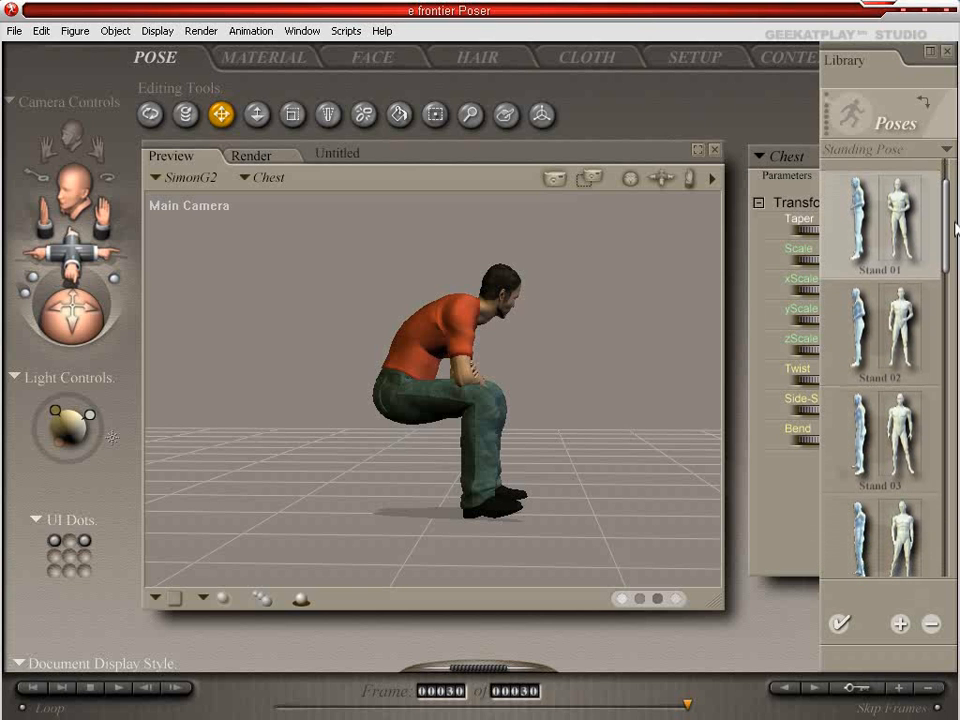
drag(949, 218, 952, 256)
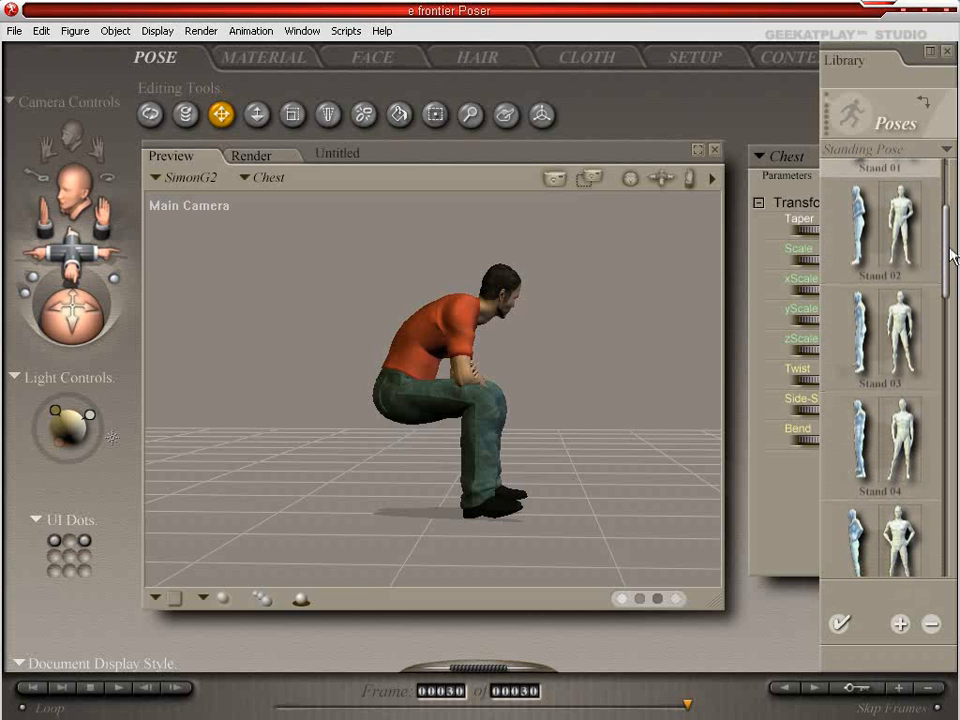
click(908, 350)
double_click(905, 352)
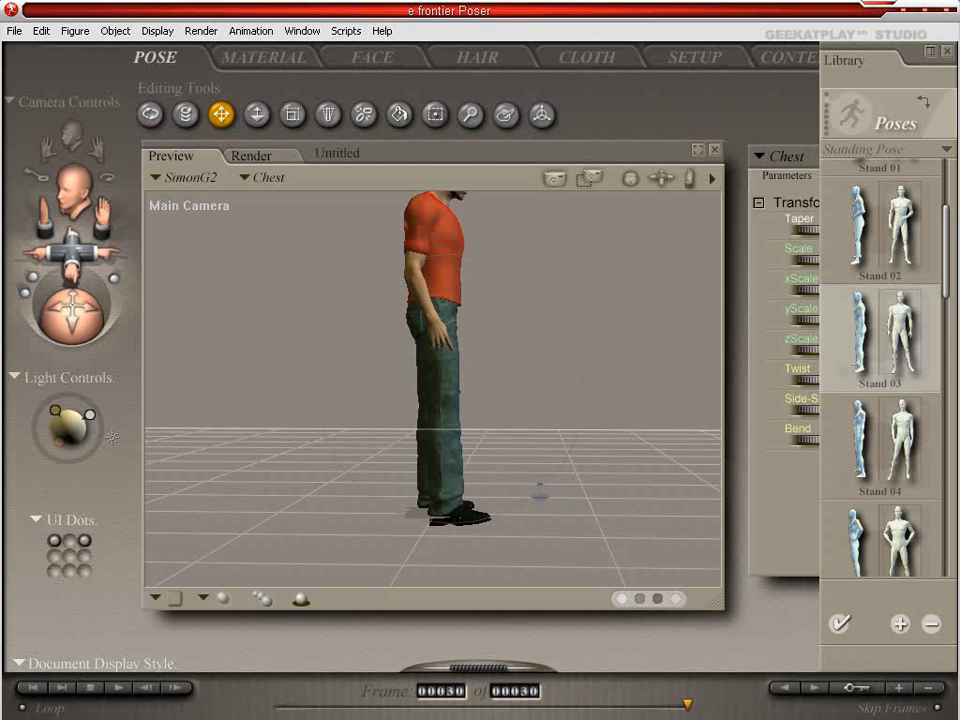
drag(537, 494, 537, 490)
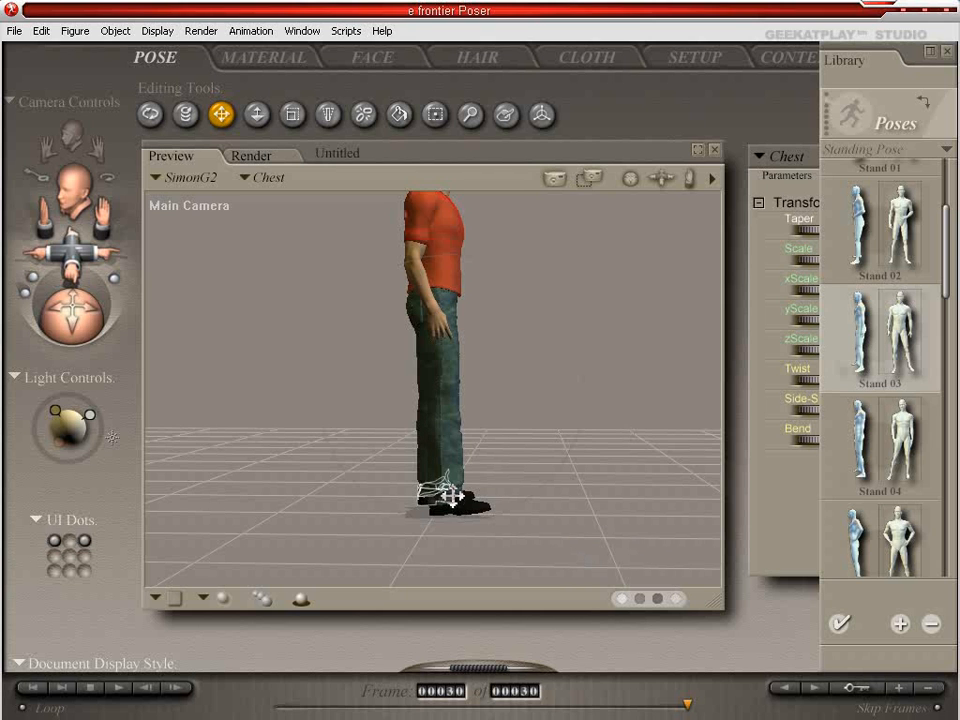
drag(455, 497, 452, 500)
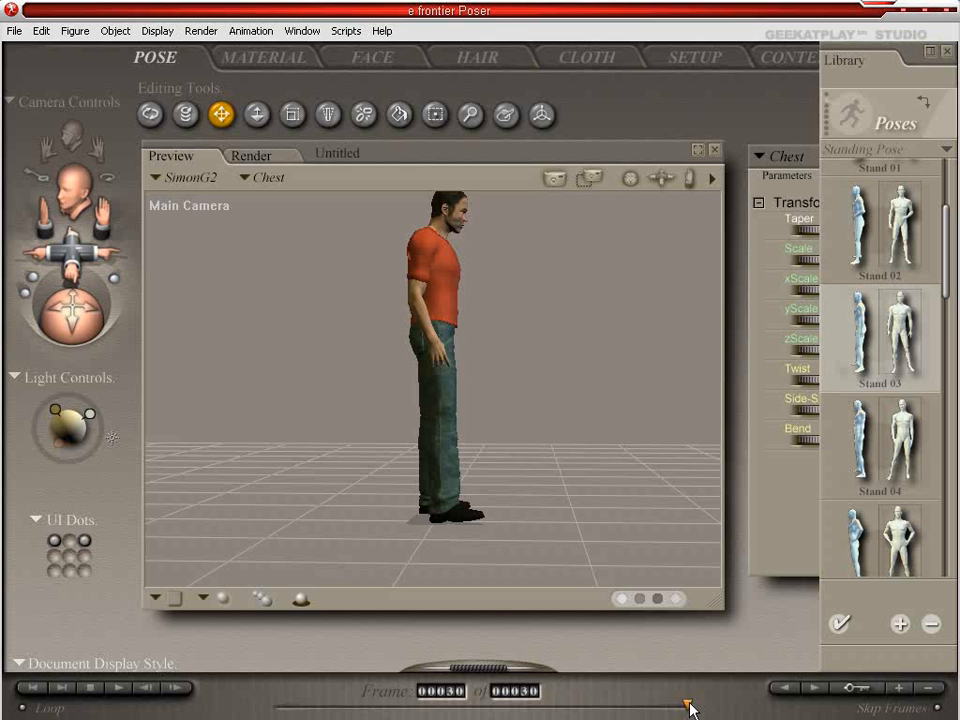
- Scrub the timeline from frame 30 back through frame 15 to frame 1 to preview the sit-to-stand motion
drag(686, 708, 474, 706)
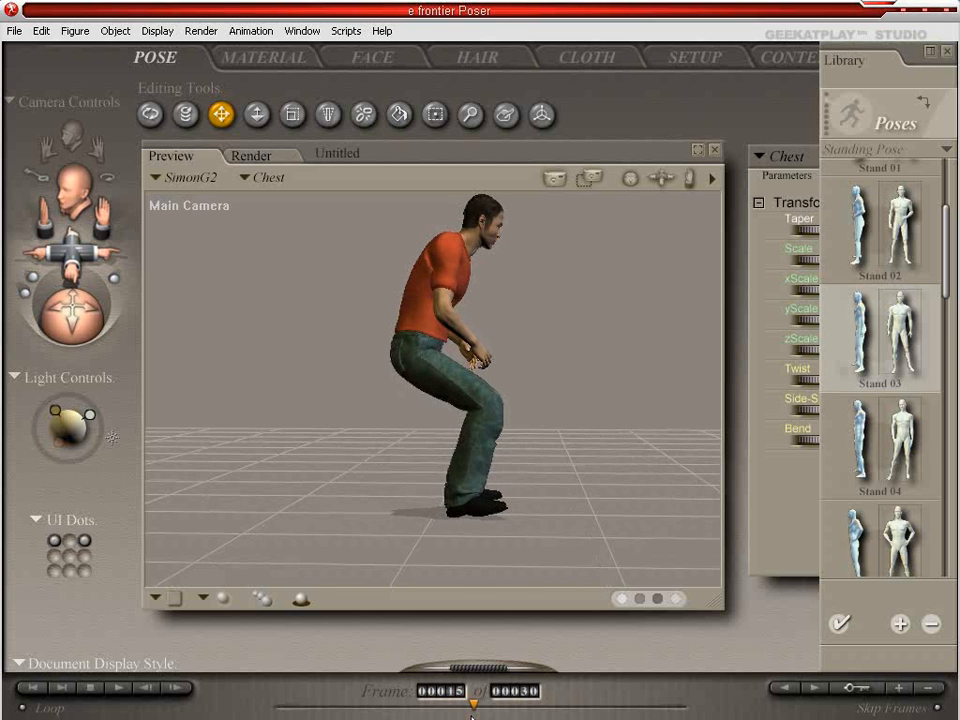
drag(476, 710, 214, 714)
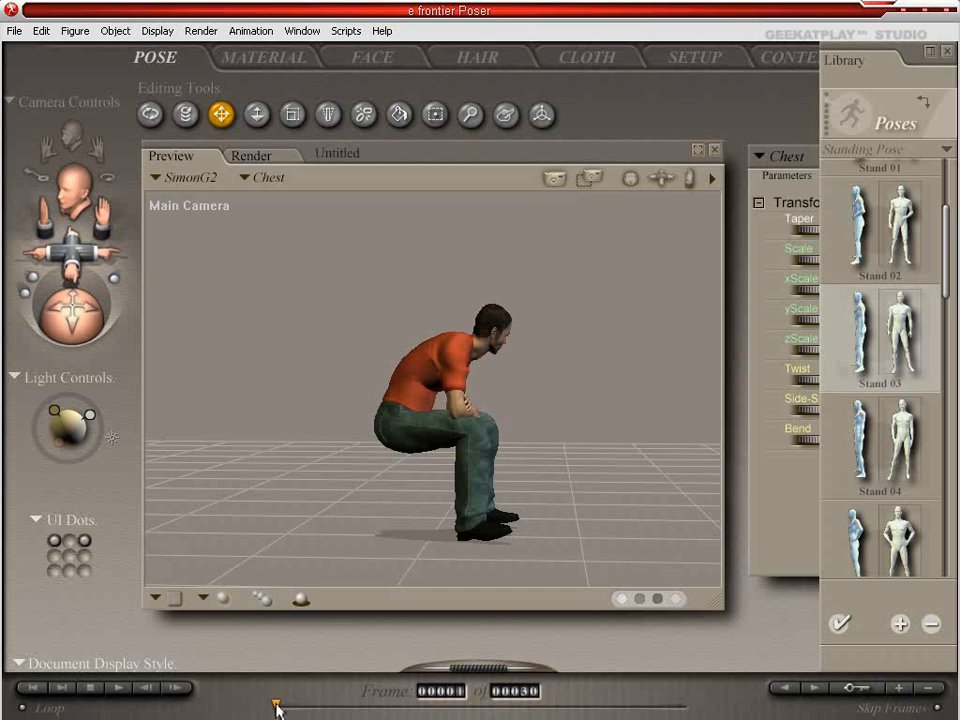
- Scrub the timeline repeatedly between frame 1 and frame 30 to examine how the feet shift as the figure stands up
drag(281, 708, 687, 705)
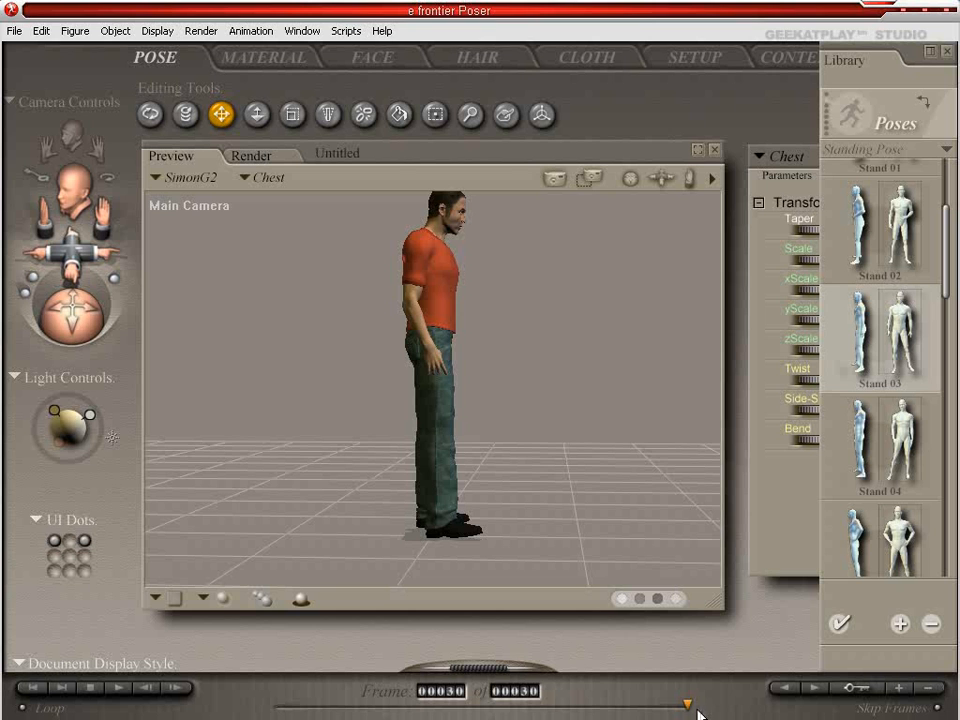
drag(690, 710, 276, 705)
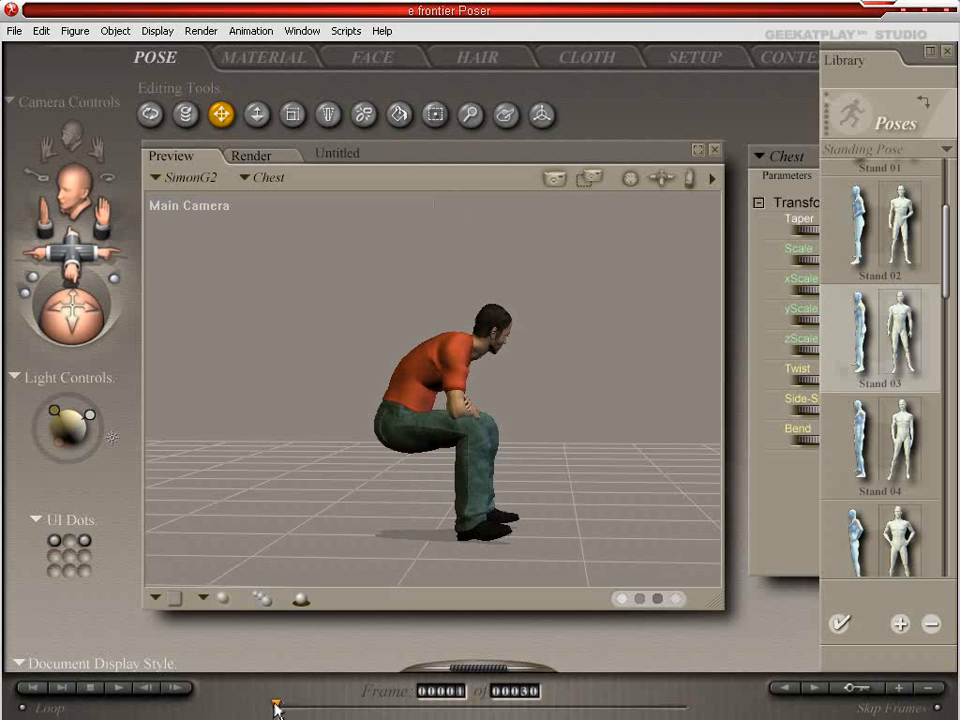
drag(277, 707, 695, 714)
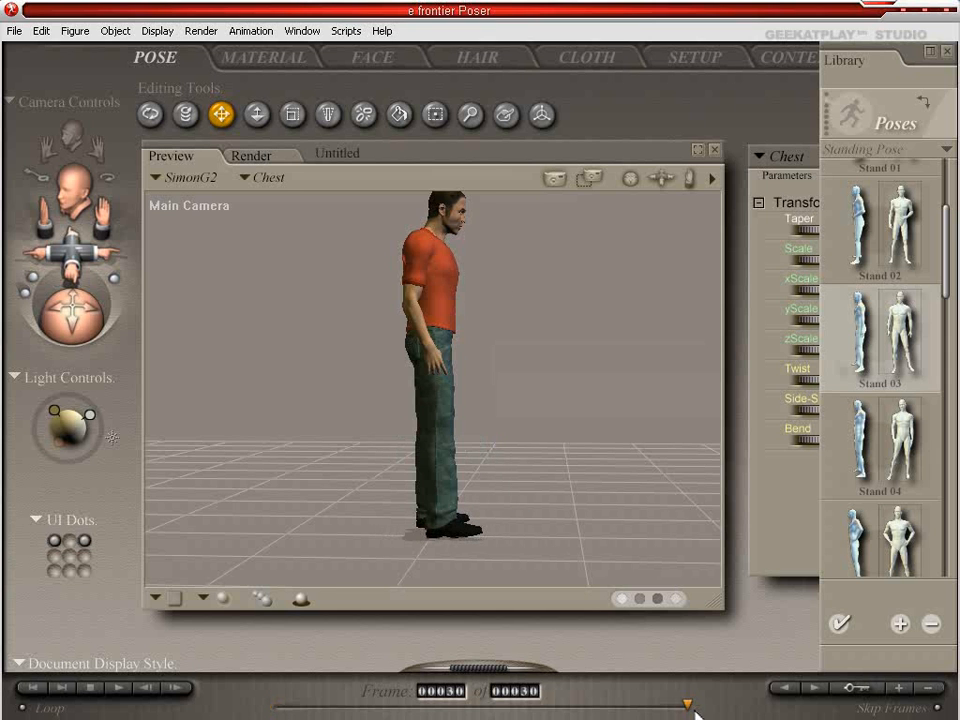
key(ctrl+shift+l)
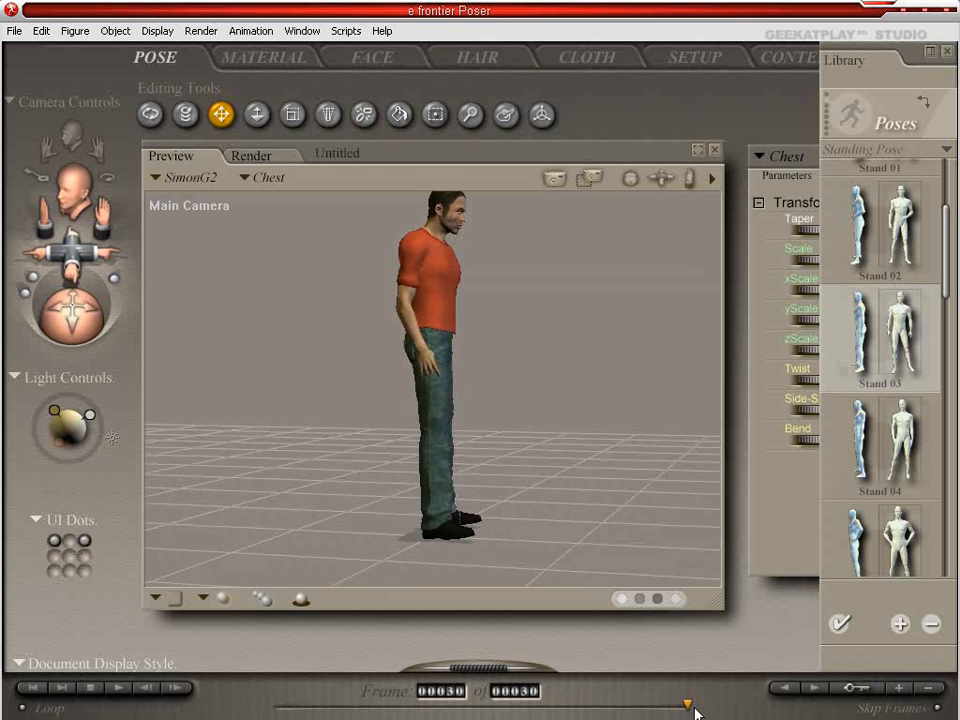
drag(686, 708, 346, 705)
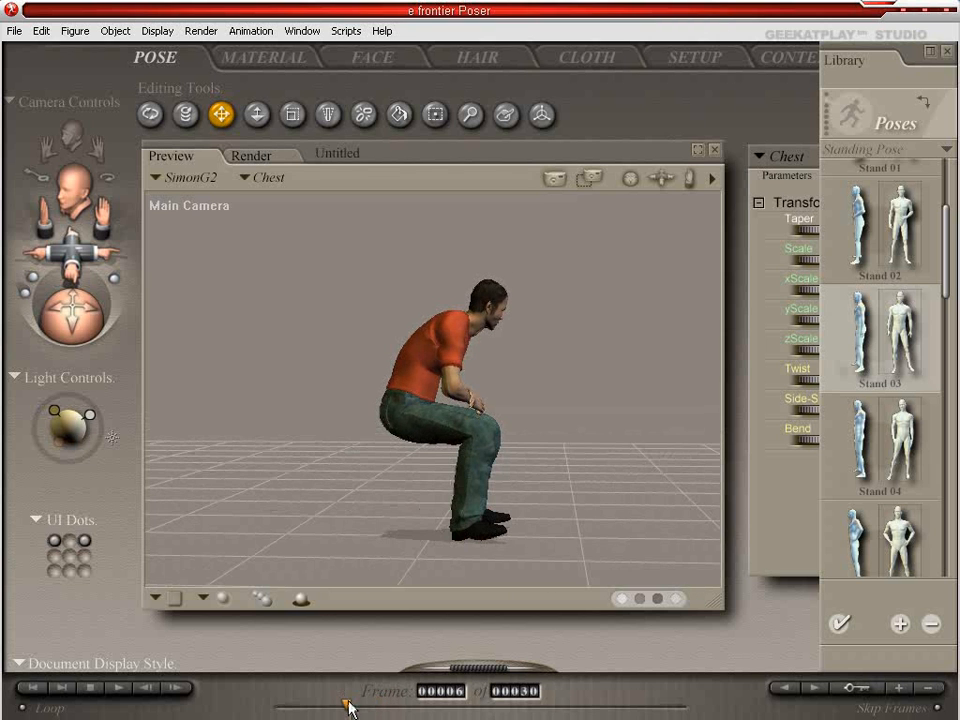
drag(348, 707, 757, 718)
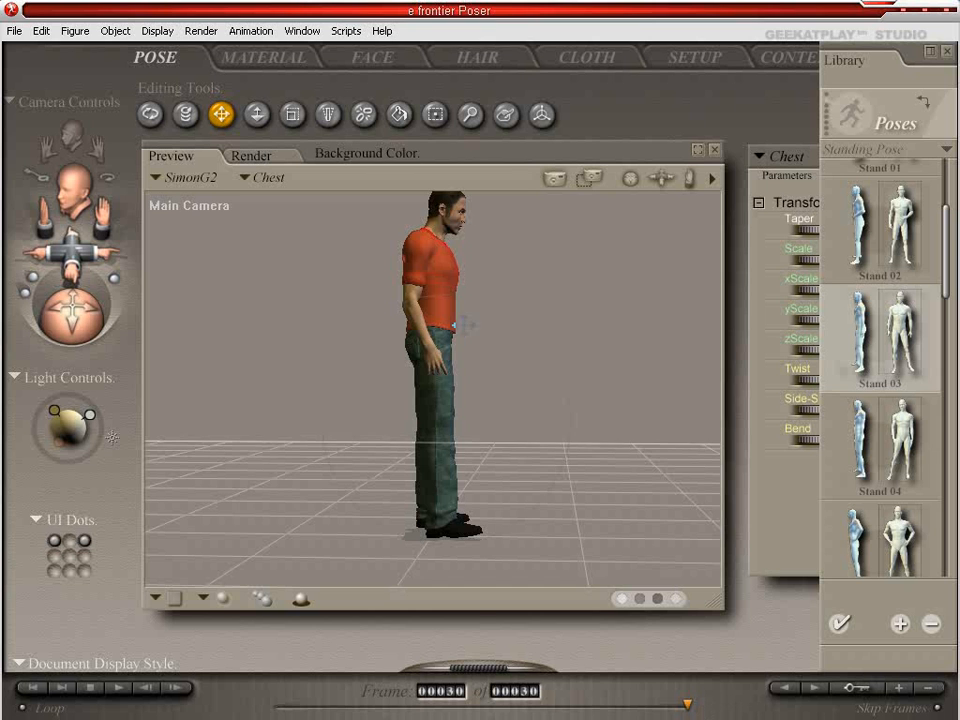
click(448, 328)
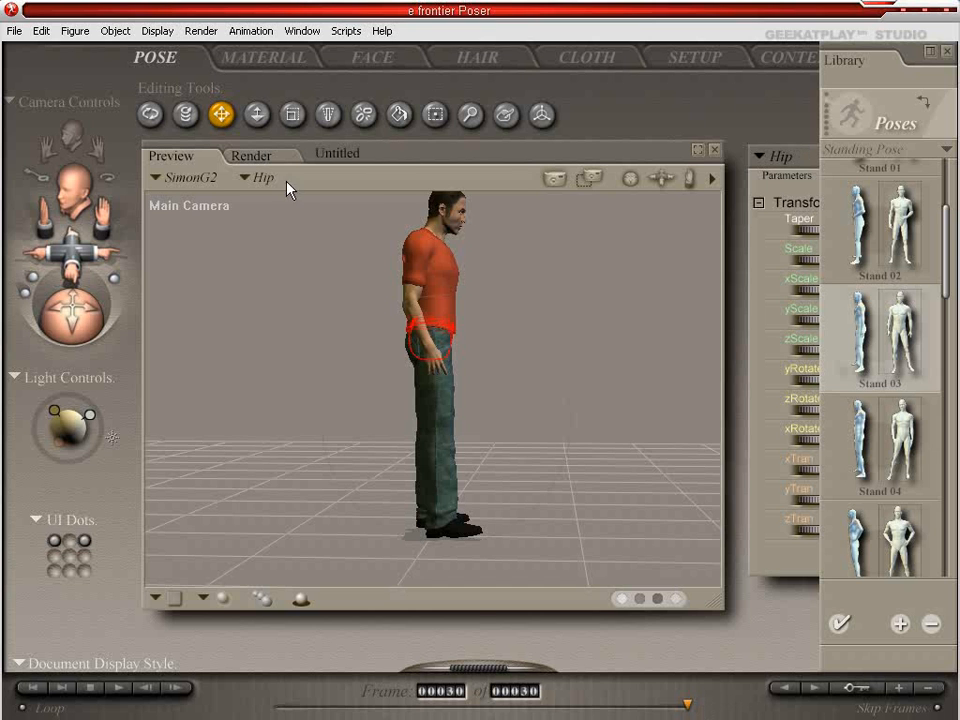
click(812, 200)
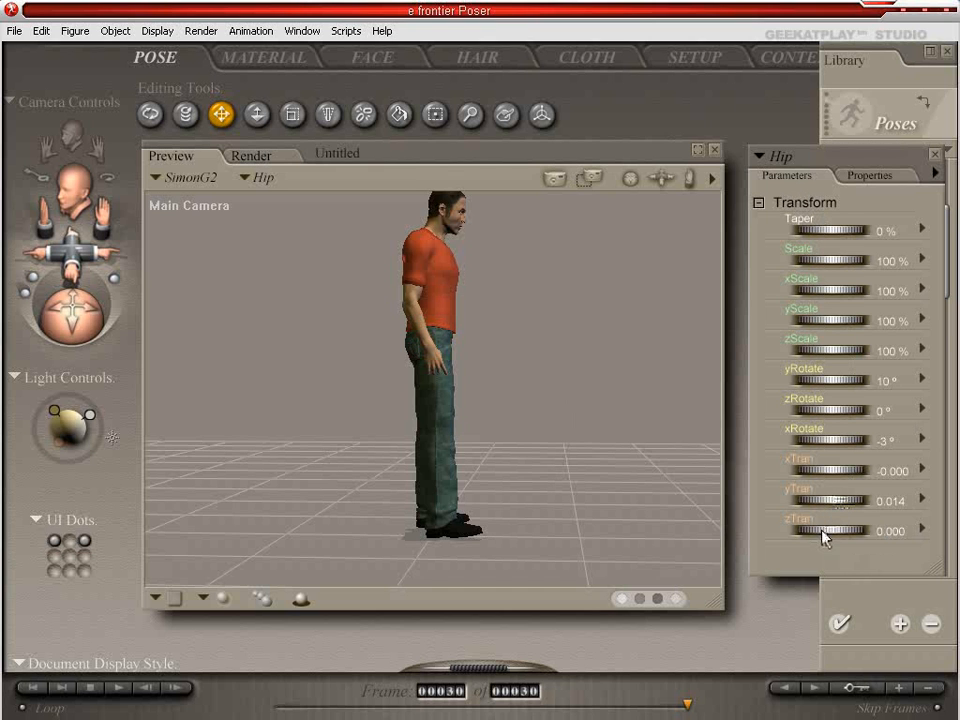
drag(822, 530, 859, 530)
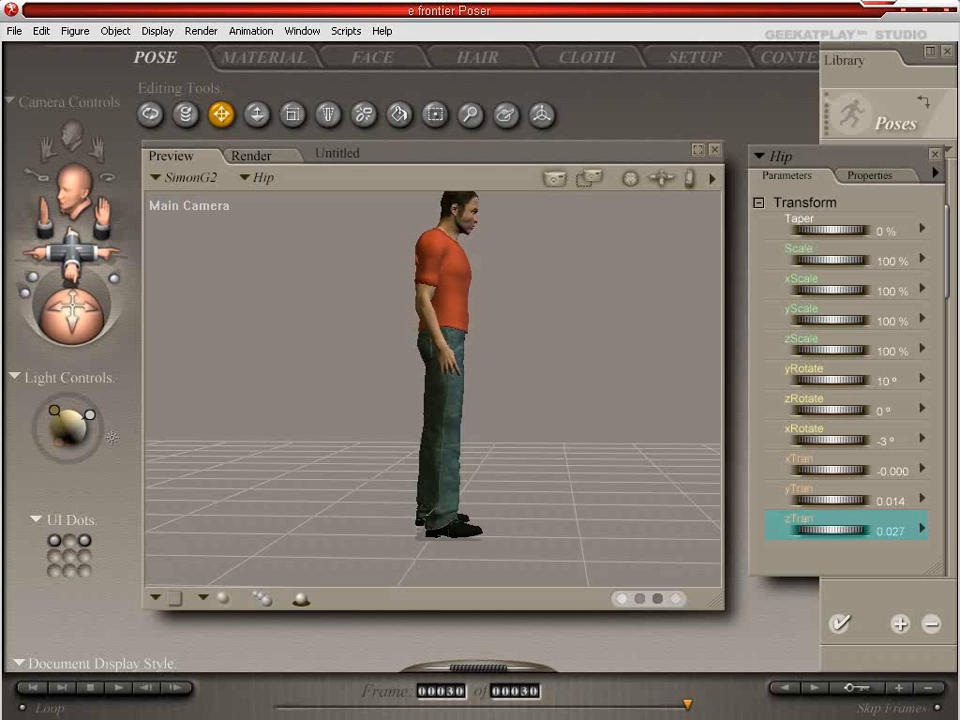
alt+click(826, 532)
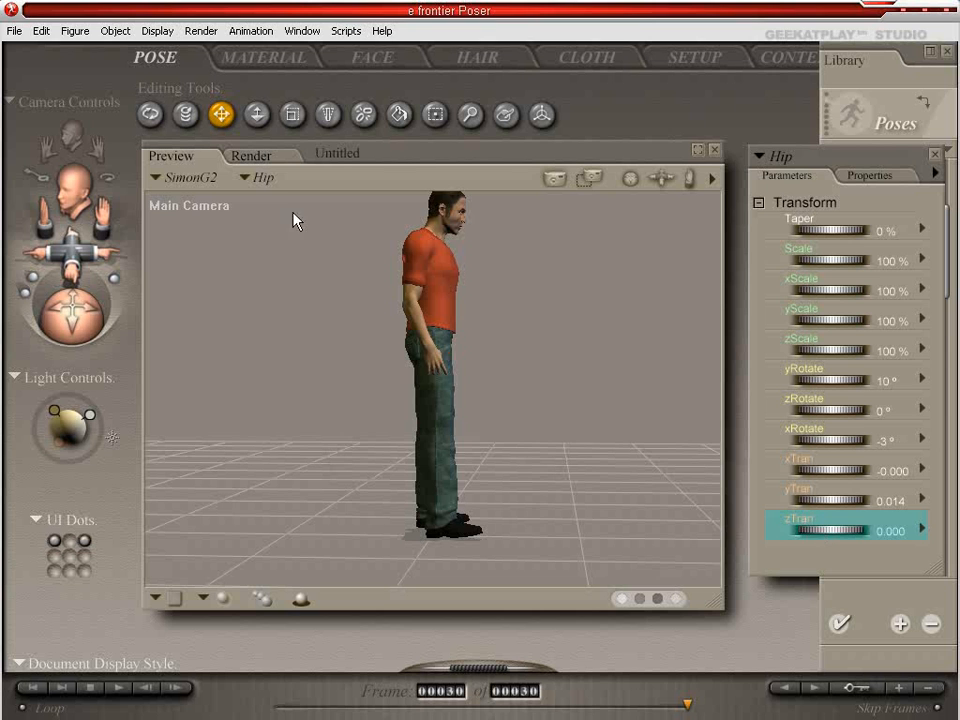
- Move the whole SimonG2 body forward at frame 30 to a zTran of 0.109, scrubbing to compare foot placement with the seated pose
click(260, 179)
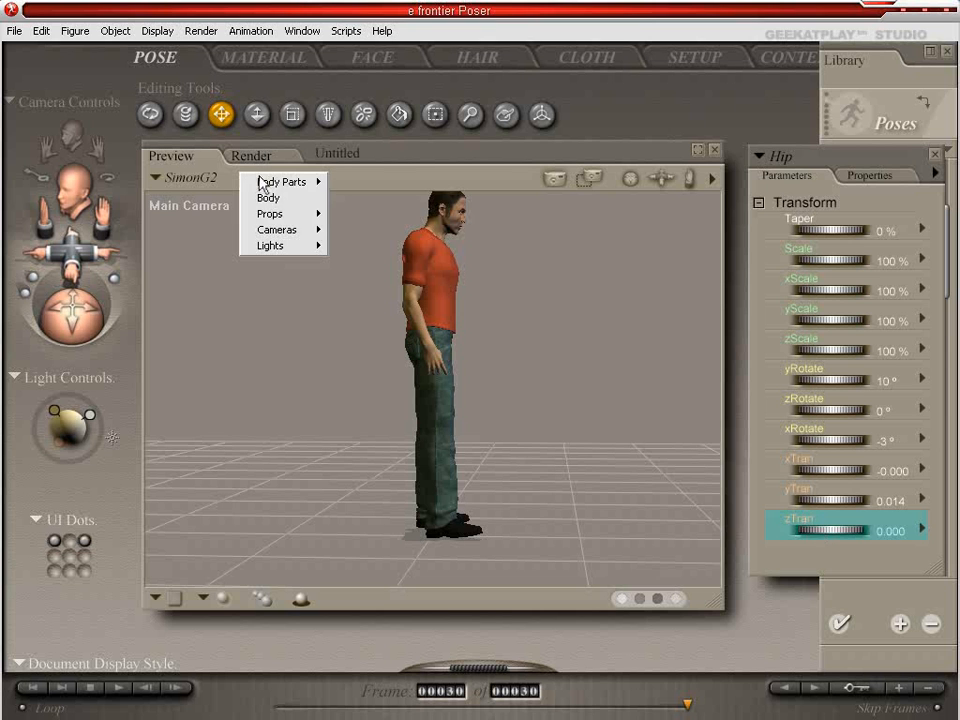
click(294, 200)
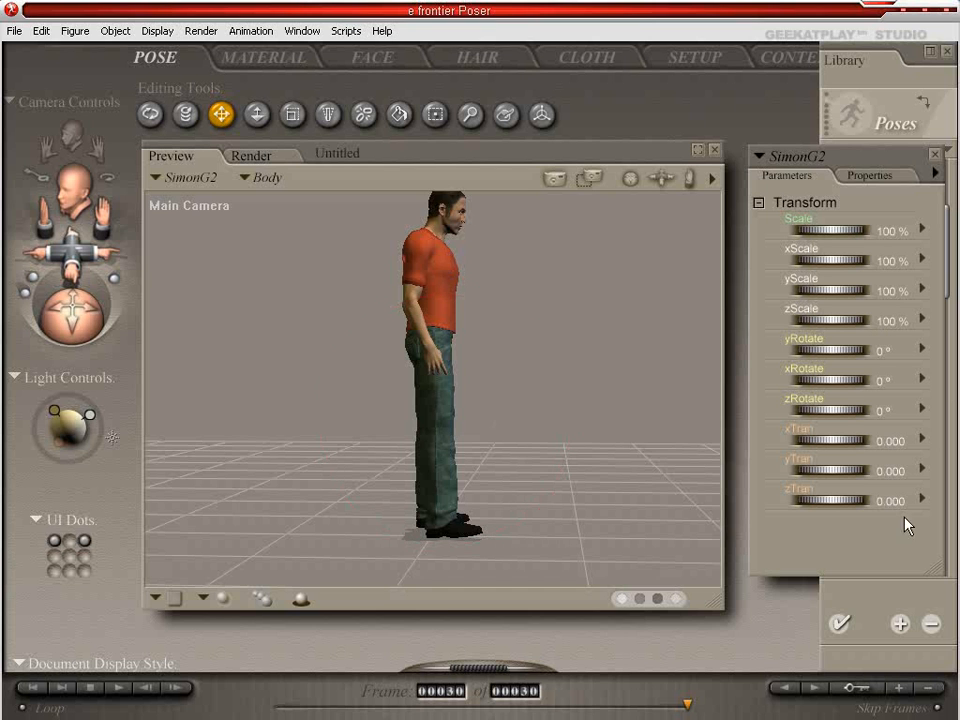
mouse_move(822, 505)
mouse_down()
mouse_move(903, 505)
mouse_move(821, 506)
mouse_up()
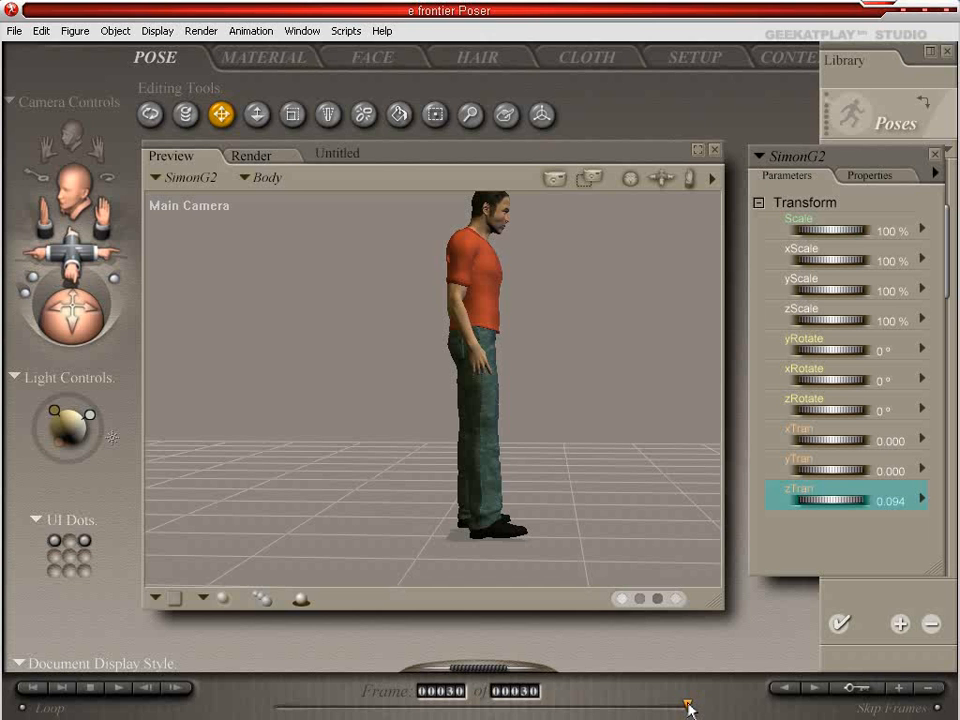
mouse_move(688, 708)
mouse_down()
mouse_move(276, 706)
mouse_move(681, 716)
mouse_move(643, 706)
mouse_move(276, 706)
mouse_move(537, 705)
mouse_up()
drag(594, 717, 776, 710)
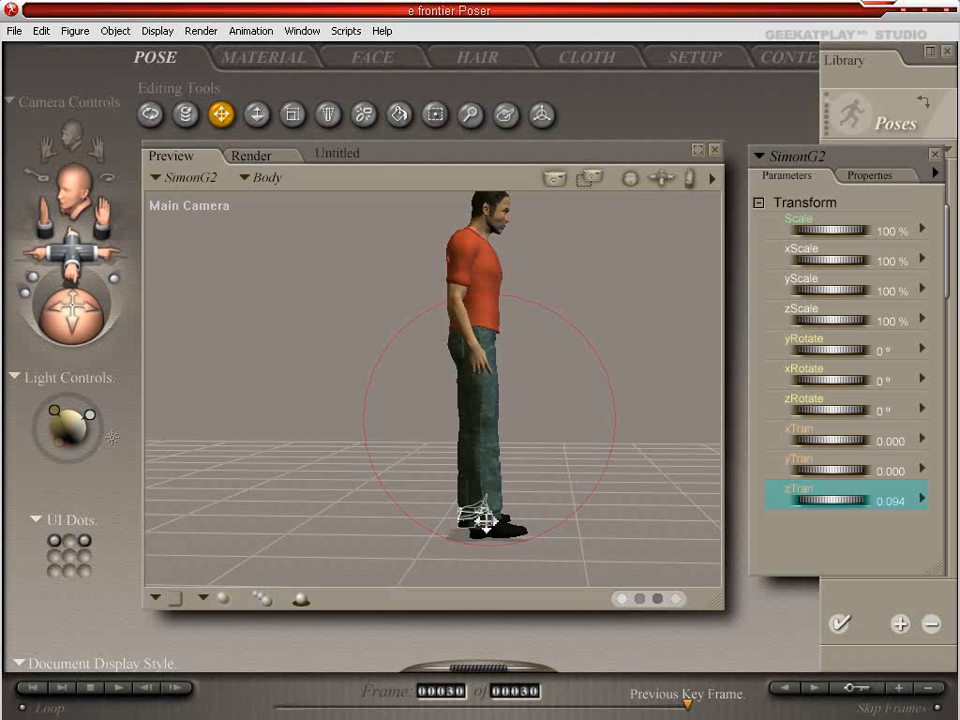
drag(848, 508, 868, 508)
drag(687, 704, 672, 675)
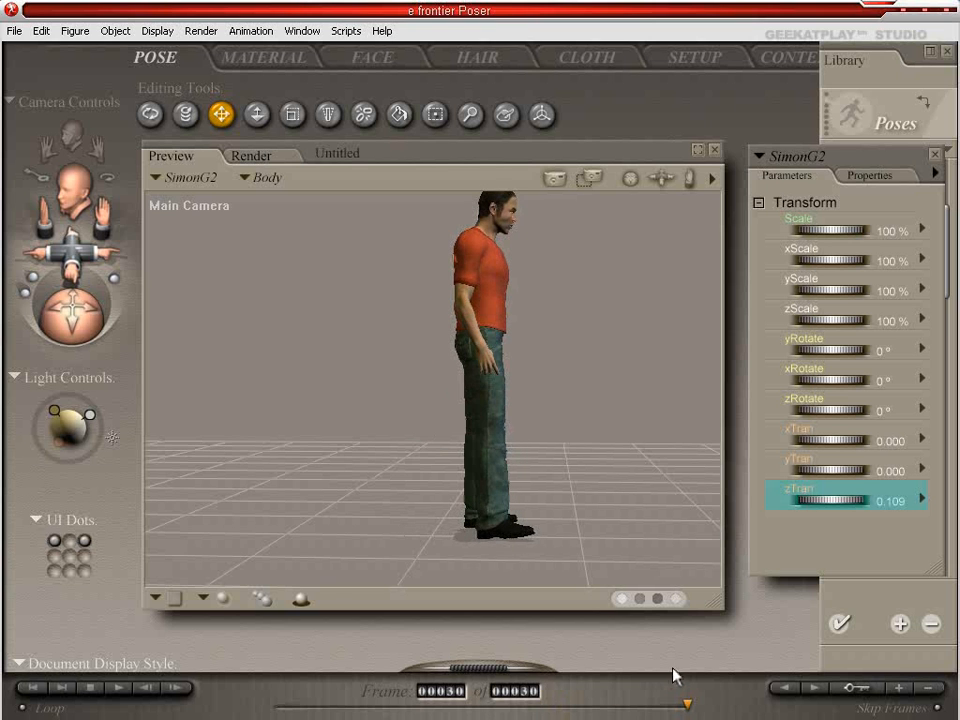
- Pull the right foot back to a zTran of -0.021 at frame 30 and shift the hip to yTran 0.008 and zTran -0.014
drag(499, 533, 492, 533)
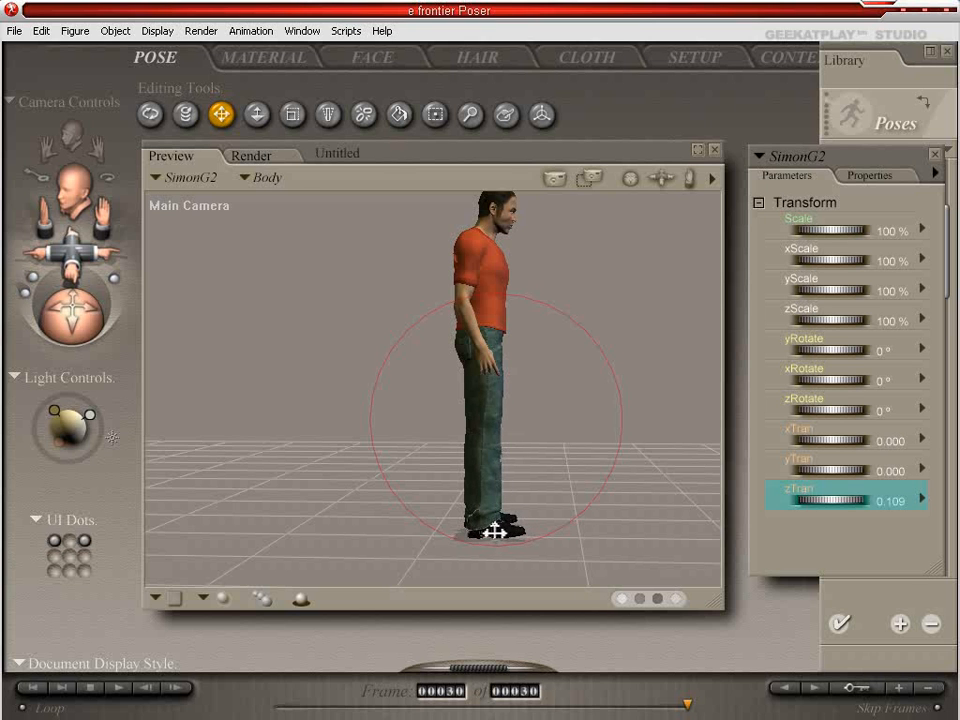
click(492, 531)
drag(686, 708, 725, 708)
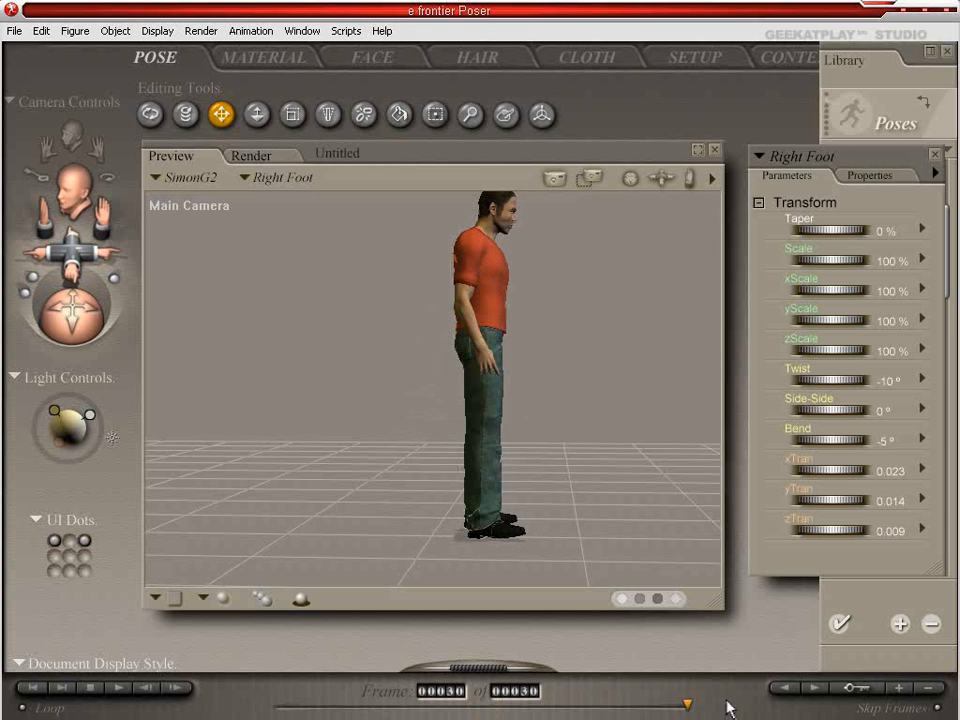
drag(486, 526, 472, 535)
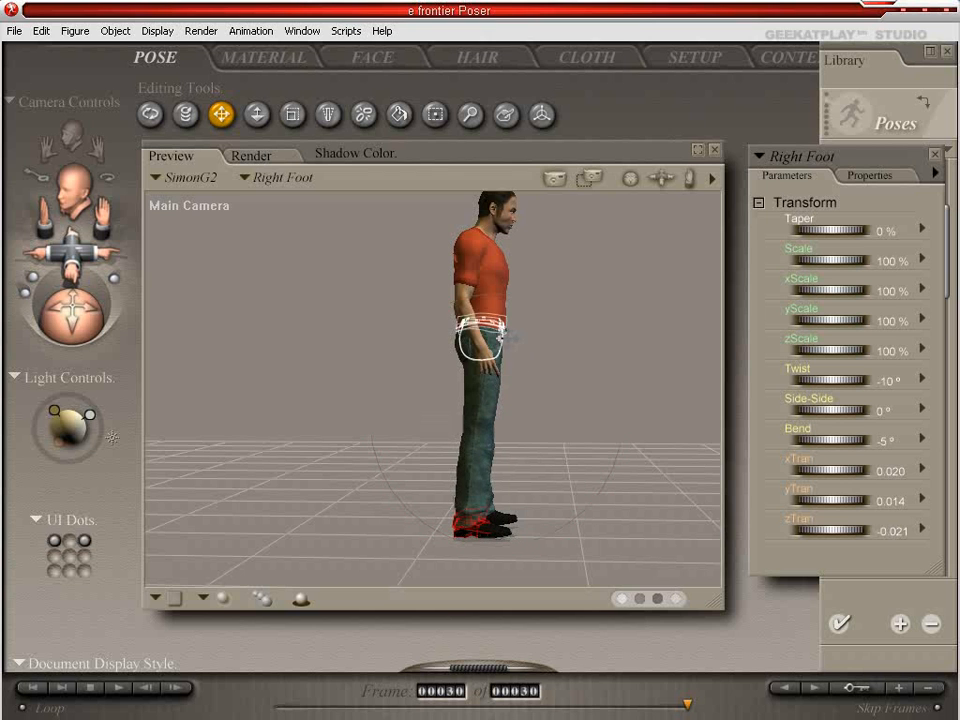
drag(496, 340, 492, 342)
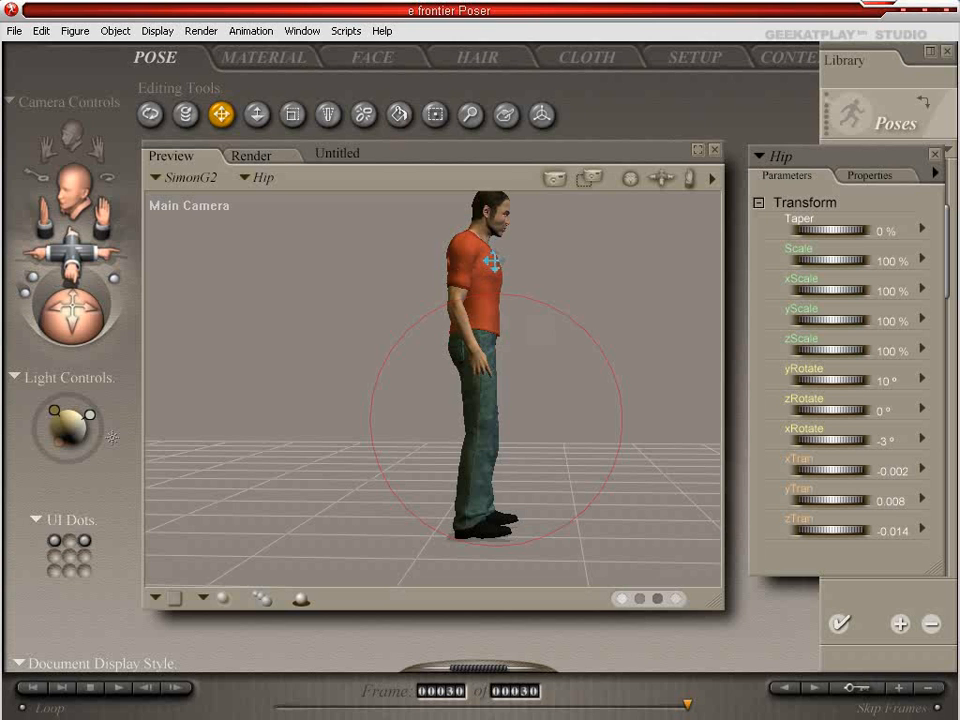
drag(495, 262, 505, 262)
click(507, 262)
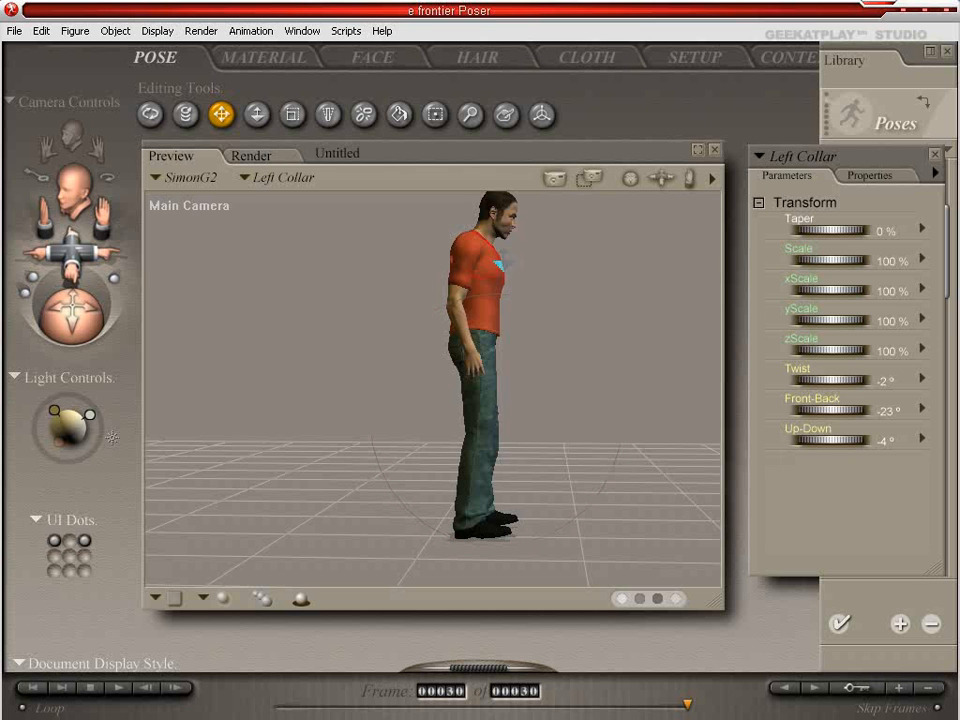
drag(488, 232, 497, 238)
key(ctrl+z)
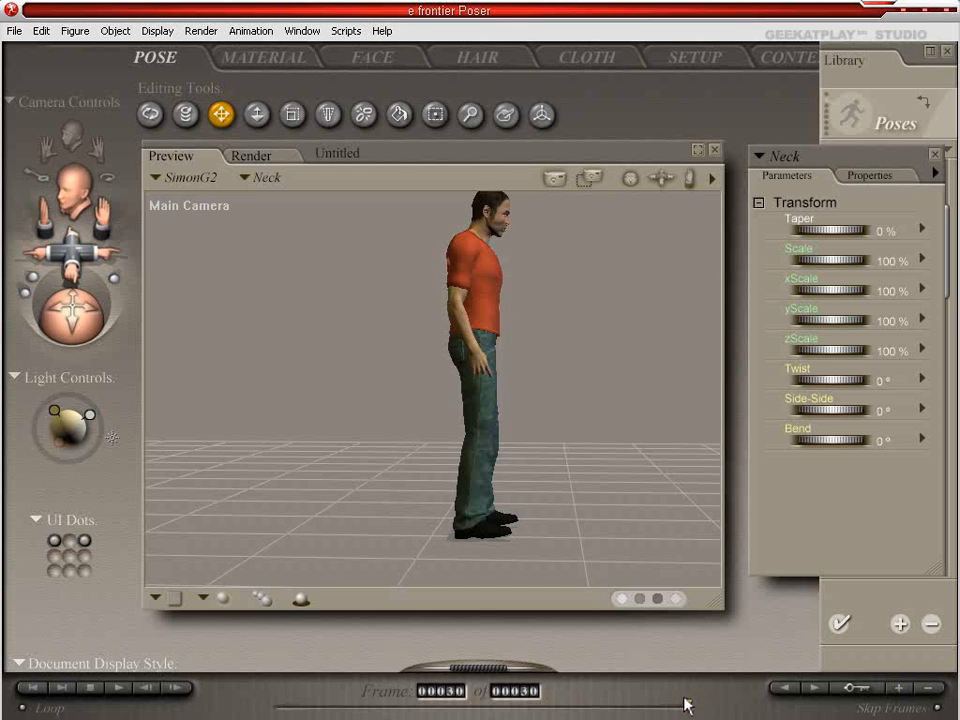
- Scrub the adjusted rising motion and extend the animation length to 100 frames
drag(687, 706, 692, 673)
click(529, 692)
drag(524, 692, 491, 693)
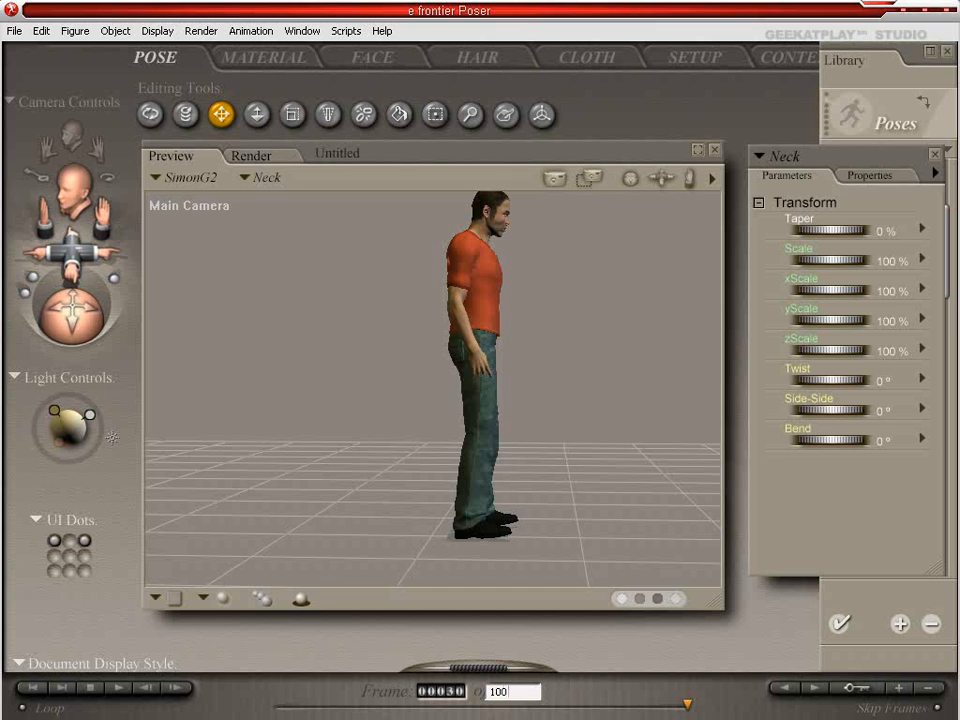
key(Return)
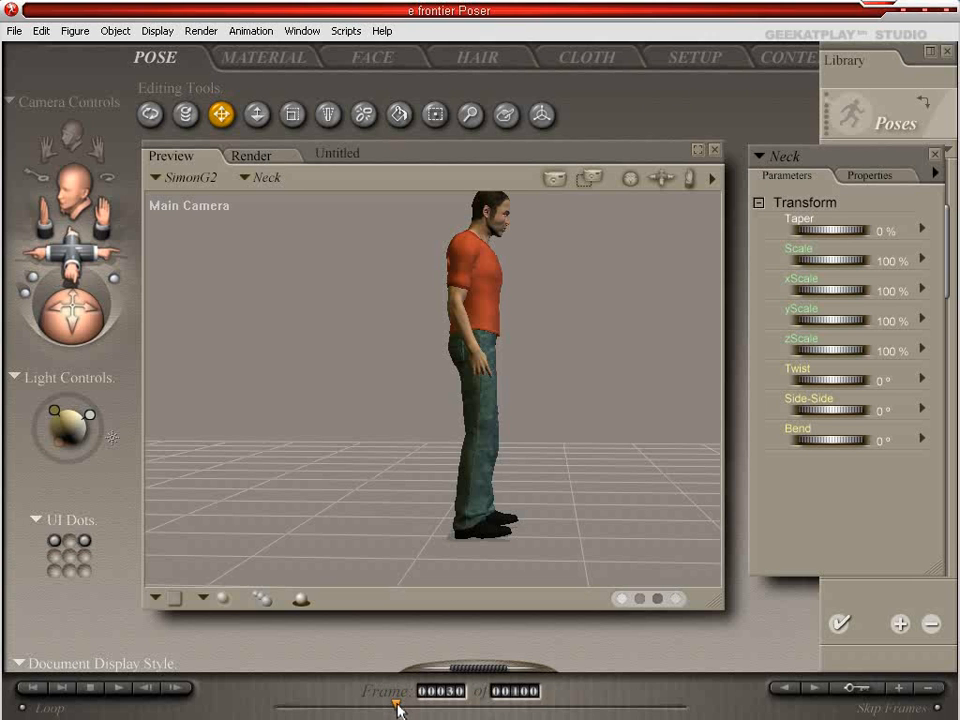
- Move the timeline to frame 50 and open the pose library's Walking, Walking collection
drag(397, 707, 482, 716)
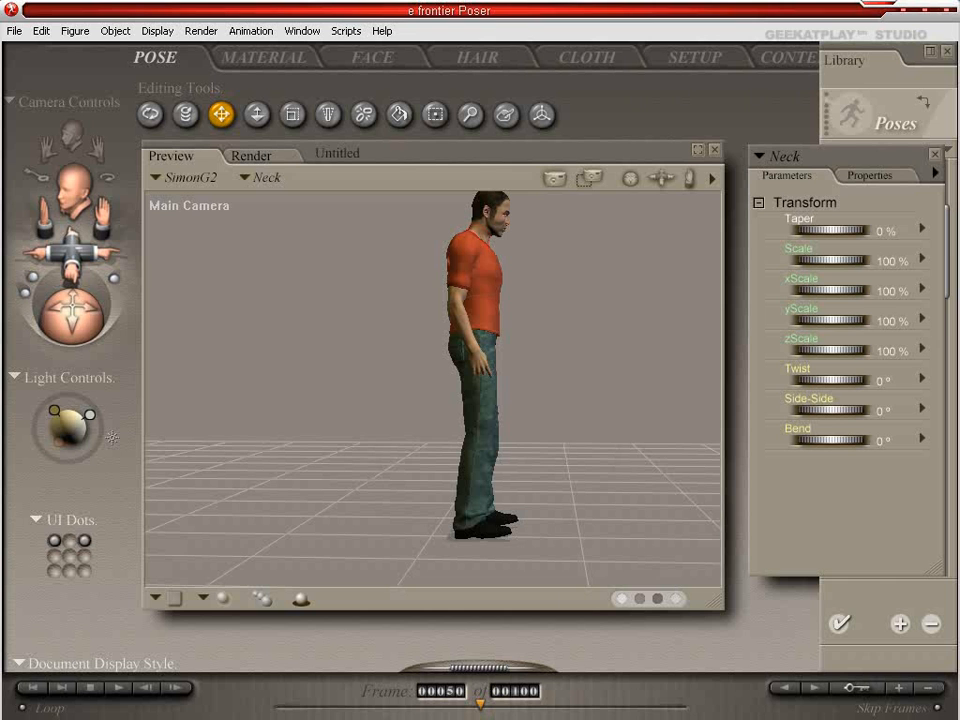
click(900, 64)
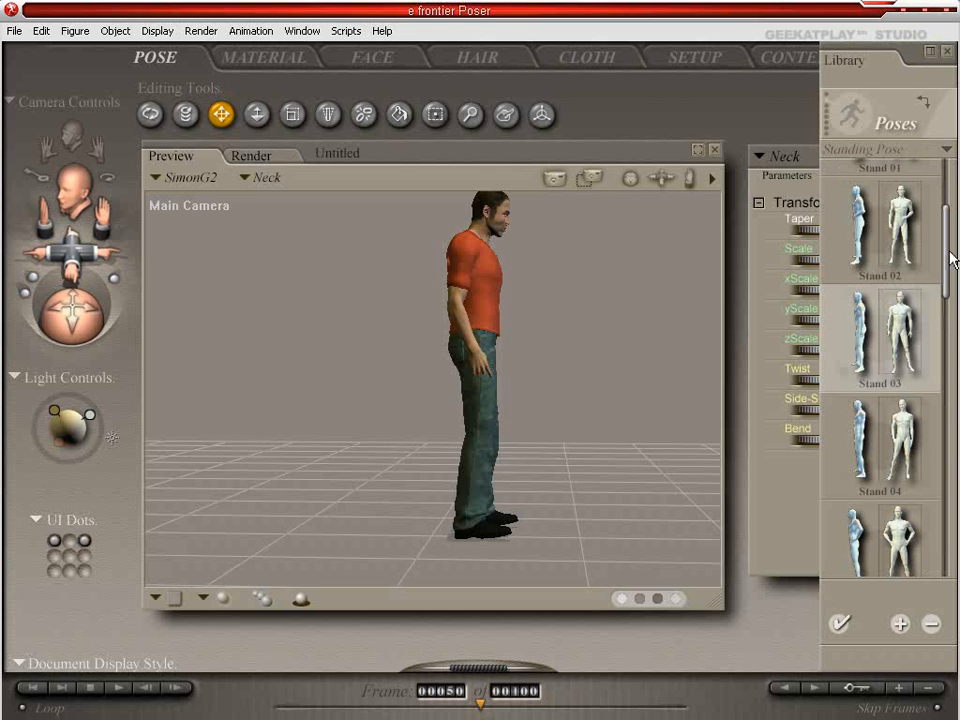
scroll(900, 260, up, 3)
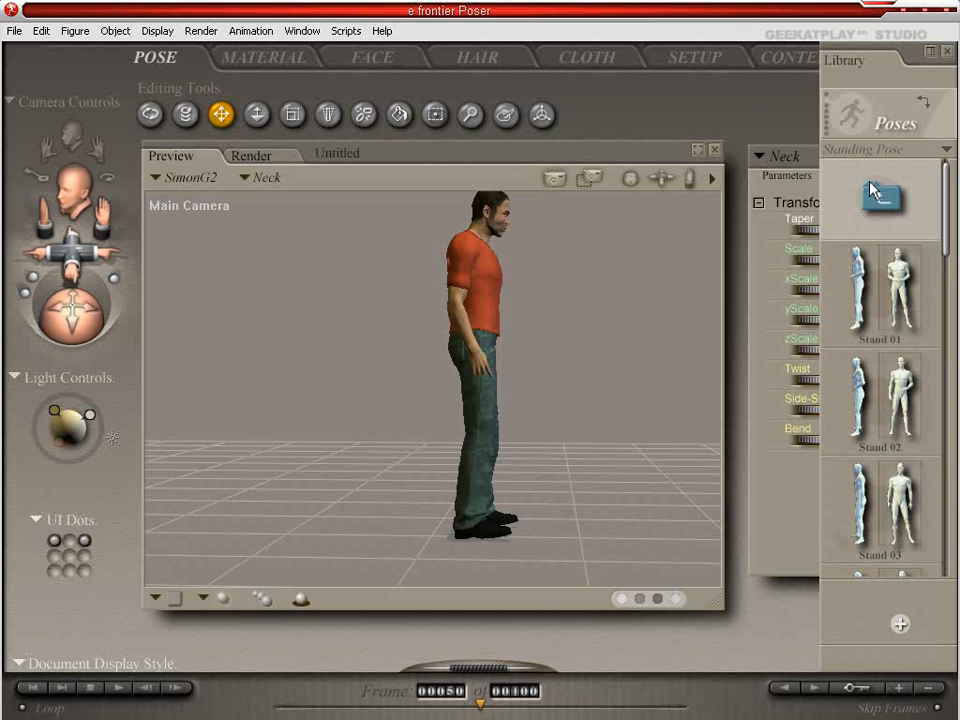
click(874, 193)
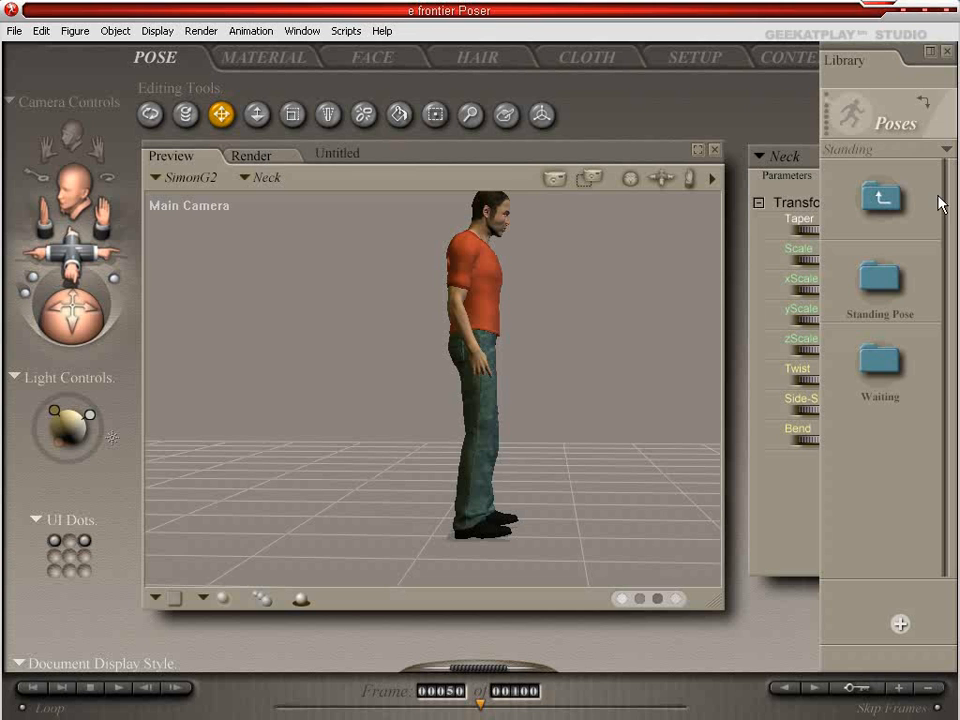
click(881, 196)
drag(952, 320, 949, 520)
click(912, 536)
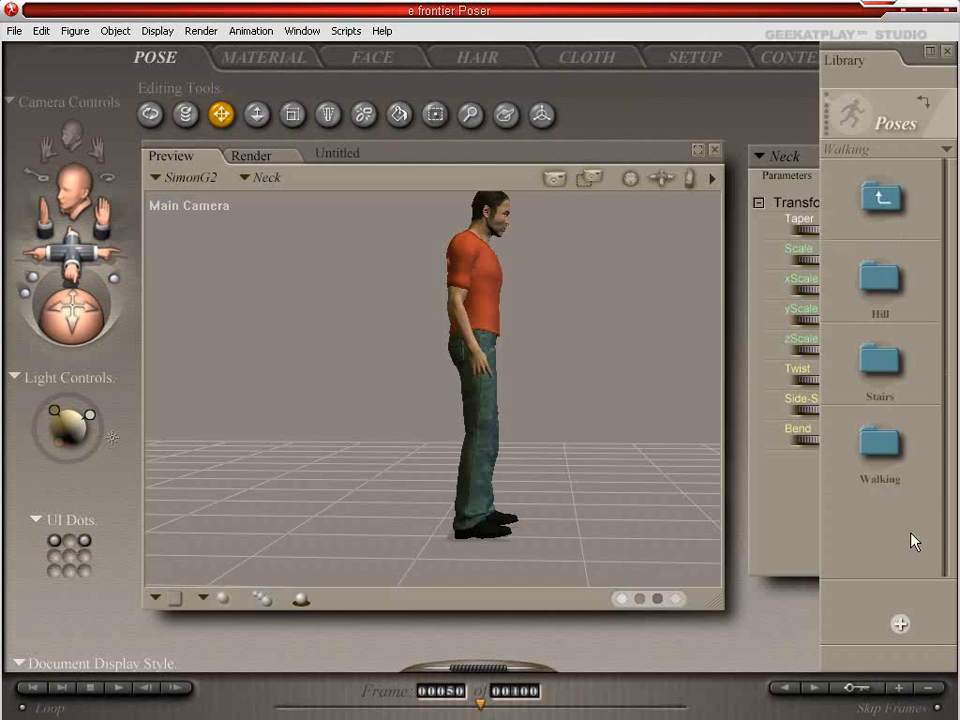
click(866, 470)
drag(947, 218, 957, 243)
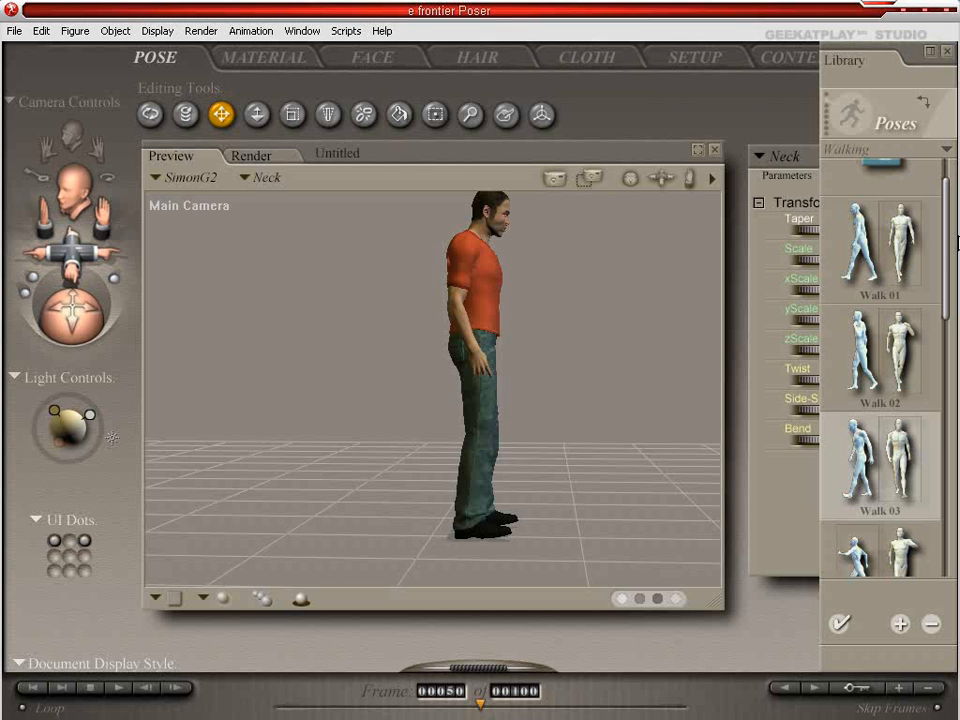
drag(957, 243, 925, 285)
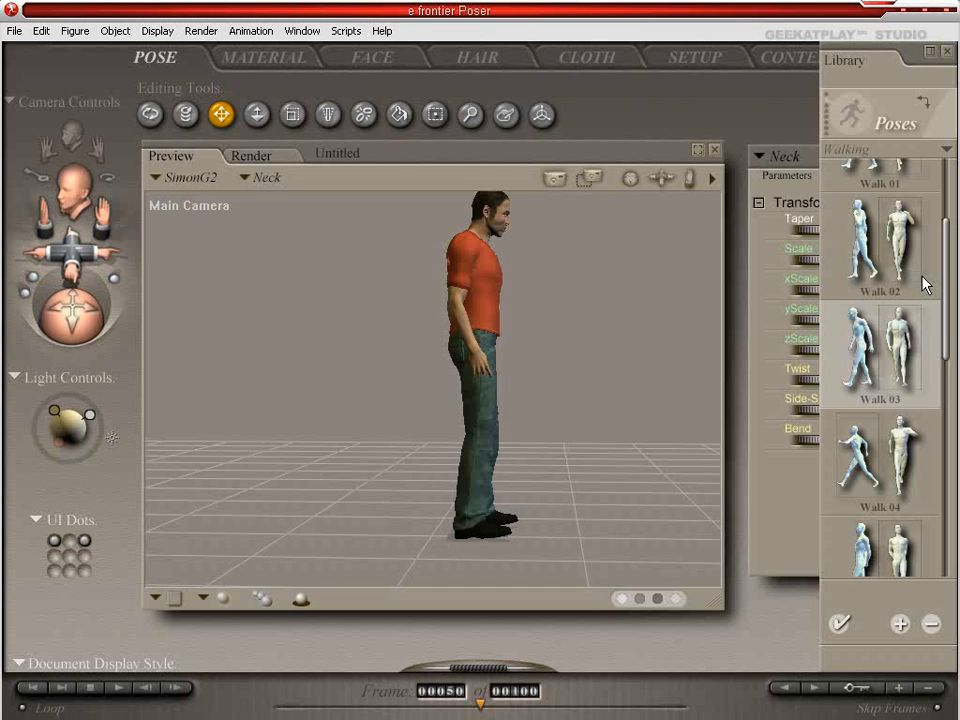
double_click(902, 362)
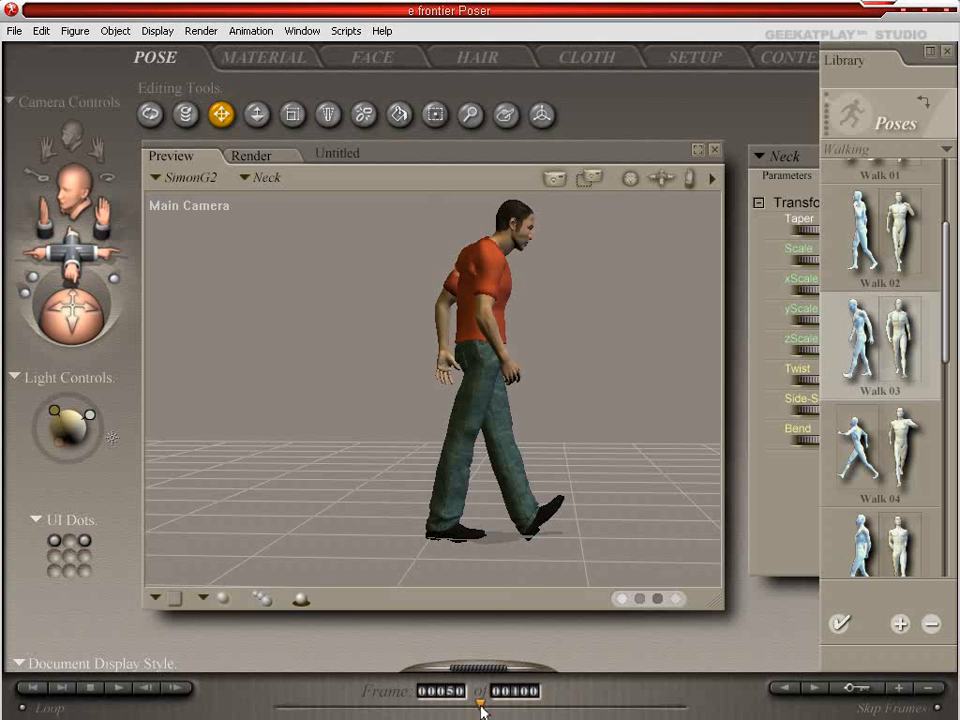
mouse_move(481, 708)
mouse_down()
mouse_move(375, 698)
mouse_move(414, 694)
mouse_move(479, 712)
mouse_up()
click(483, 713)
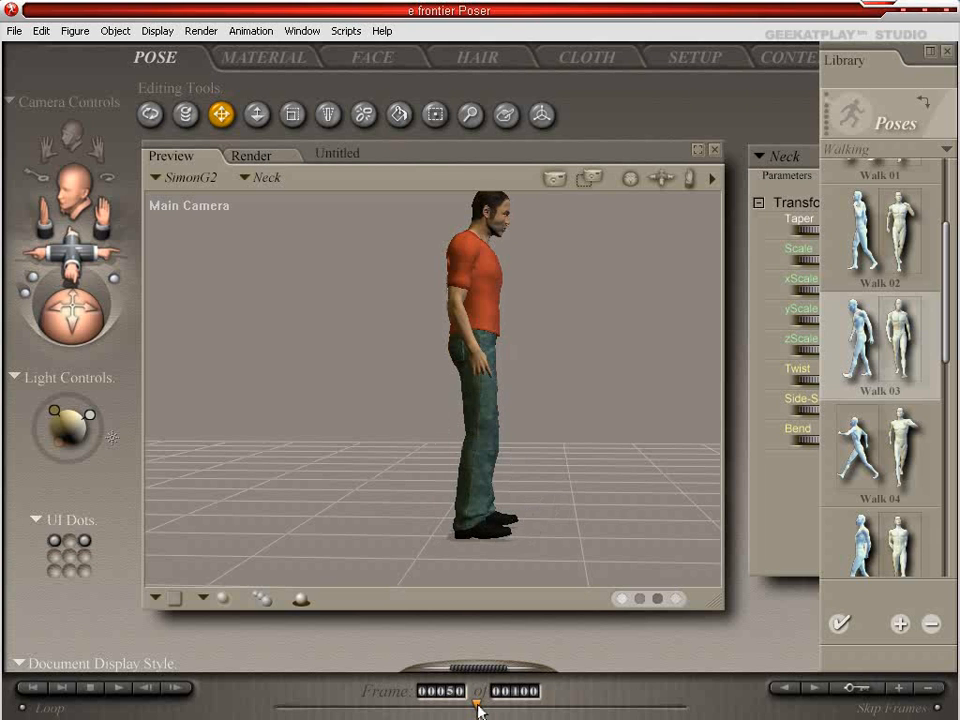
- Apply the Walk 02 pose to the figure at frame 60 and scrub back to frame 46 to preview the transition
drag(476, 702, 524, 713)
click(883, 240)
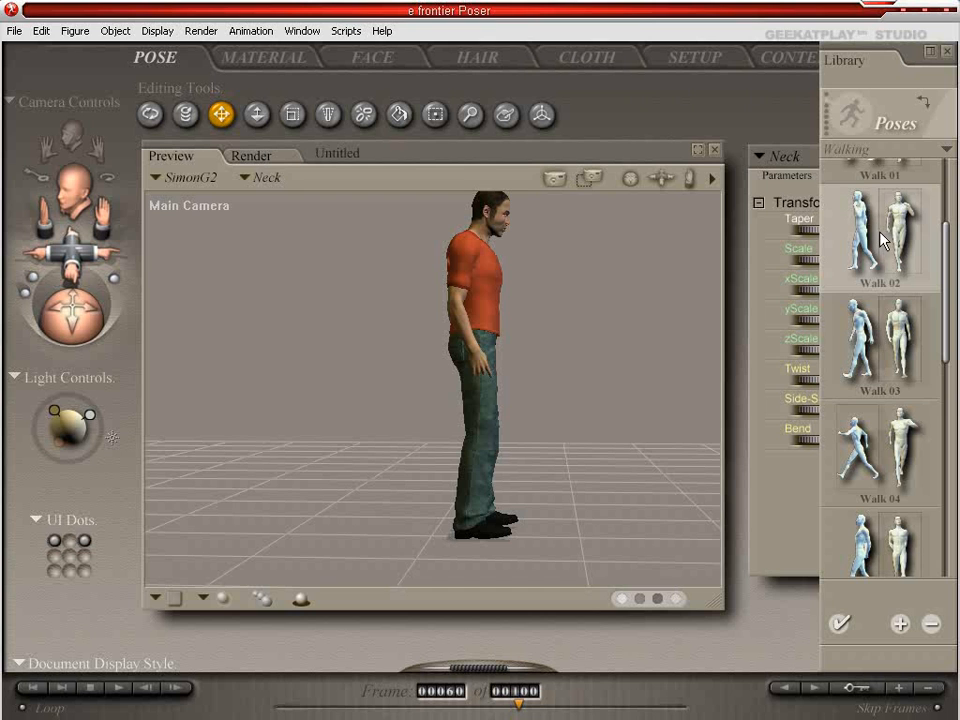
double_click(883, 240)
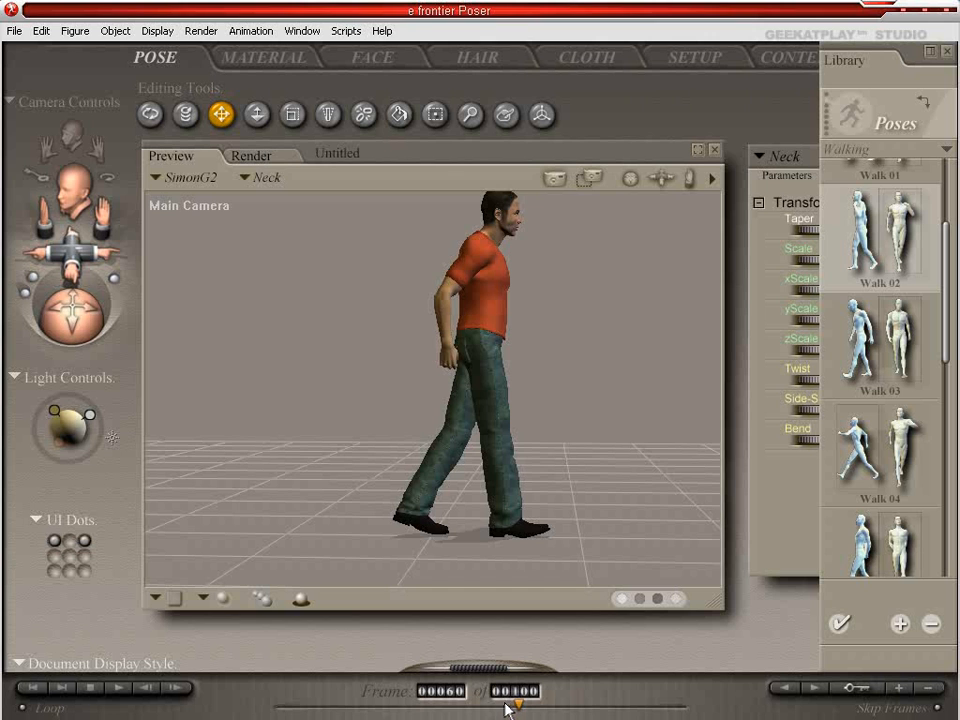
mouse_move(487, 710)
mouse_down()
mouse_move(565, 714)
mouse_move(326, 706)
mouse_move(508, 713)
mouse_move(465, 714)
mouse_up()
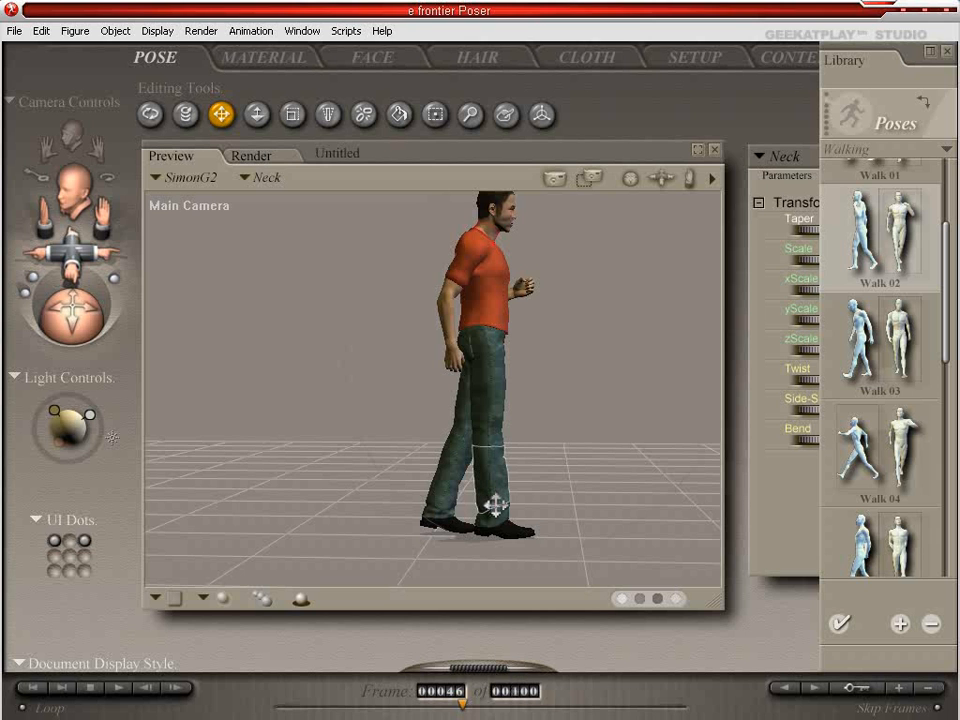
- Move the whole SimonG2 body forward to a zTran of 0.240 at frame 60
click(487, 349)
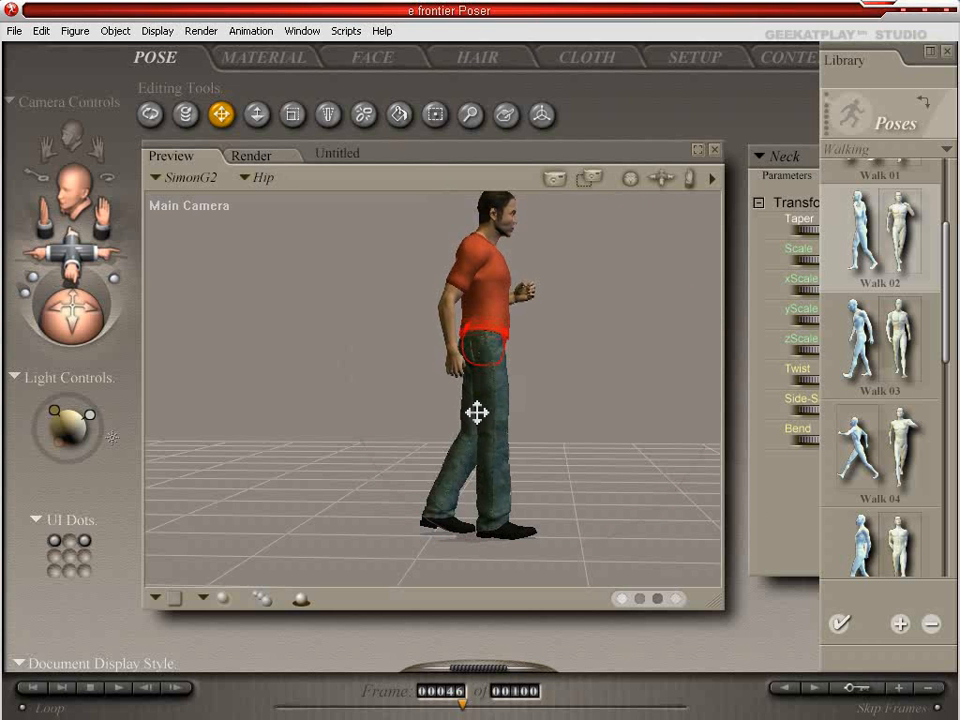
drag(463, 708, 521, 716)
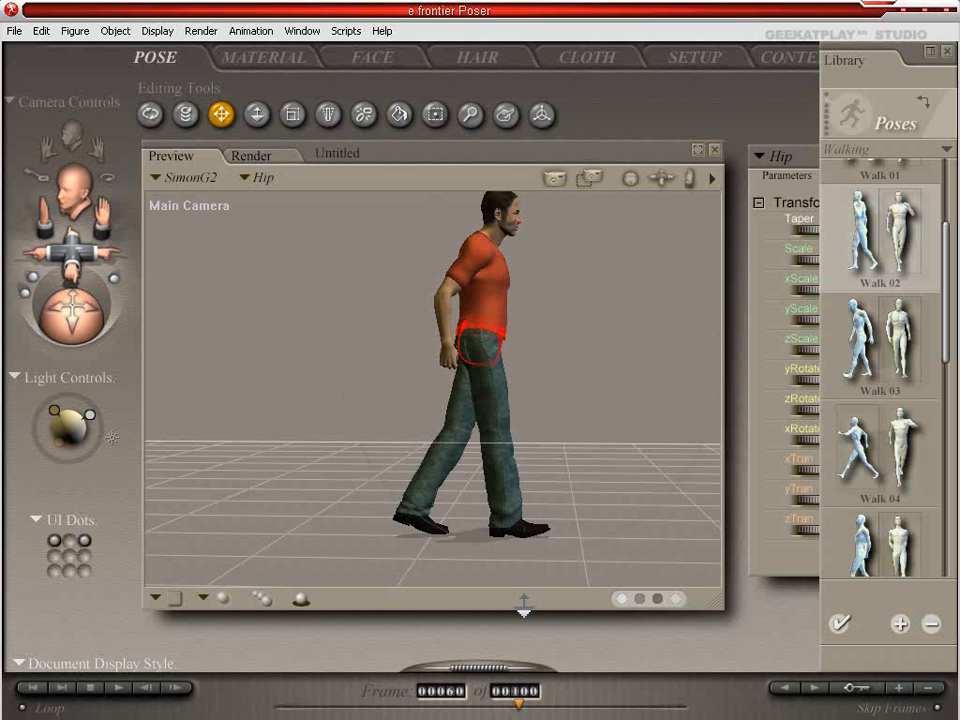
key(z)
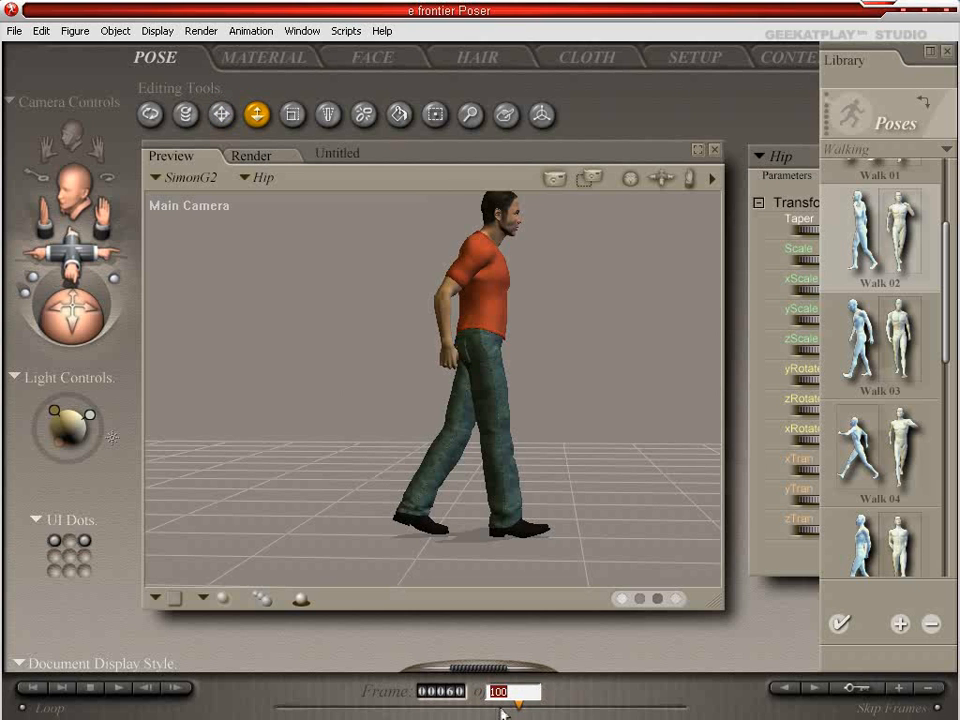
click(521, 708)
mouse_move(523, 710)
mouse_down()
mouse_move(423, 710)
mouse_move(510, 710)
mouse_up()
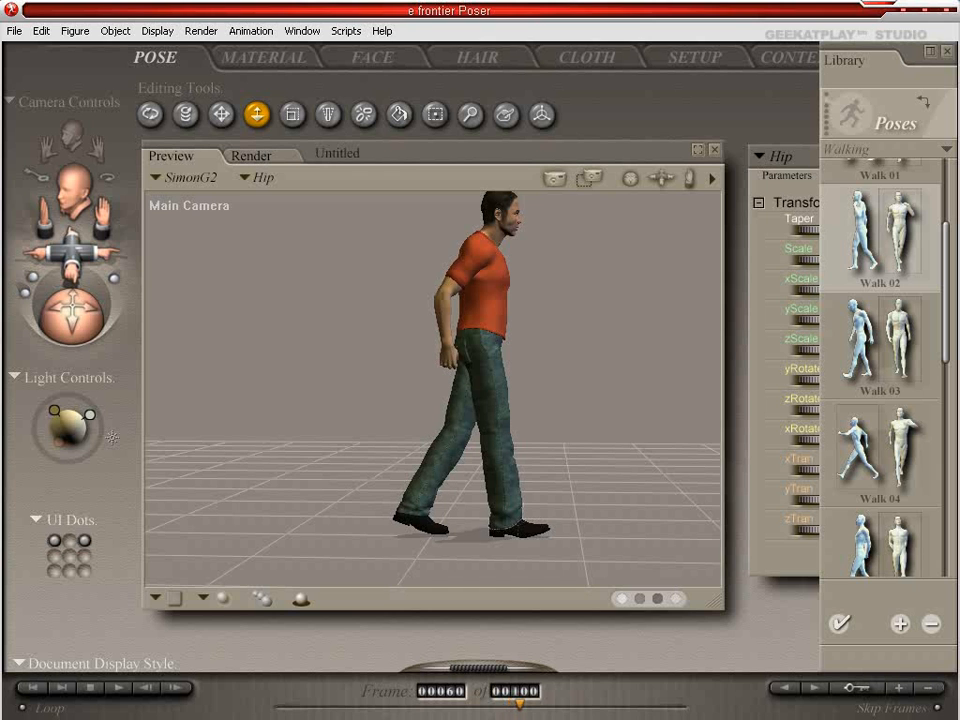
click(262, 180)
click(272, 198)
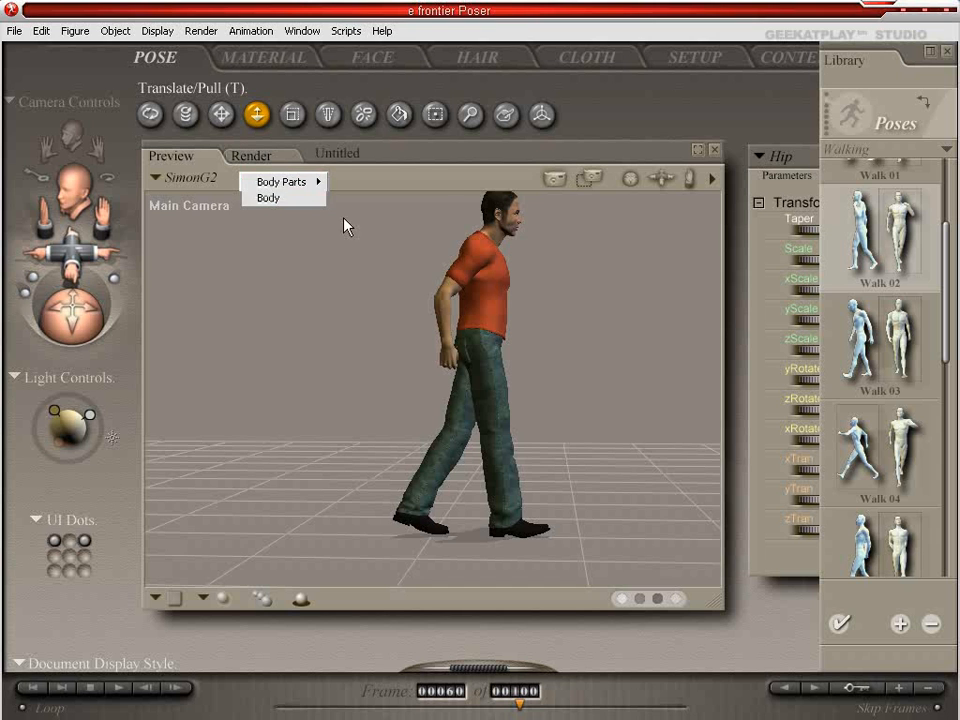
click(790, 160)
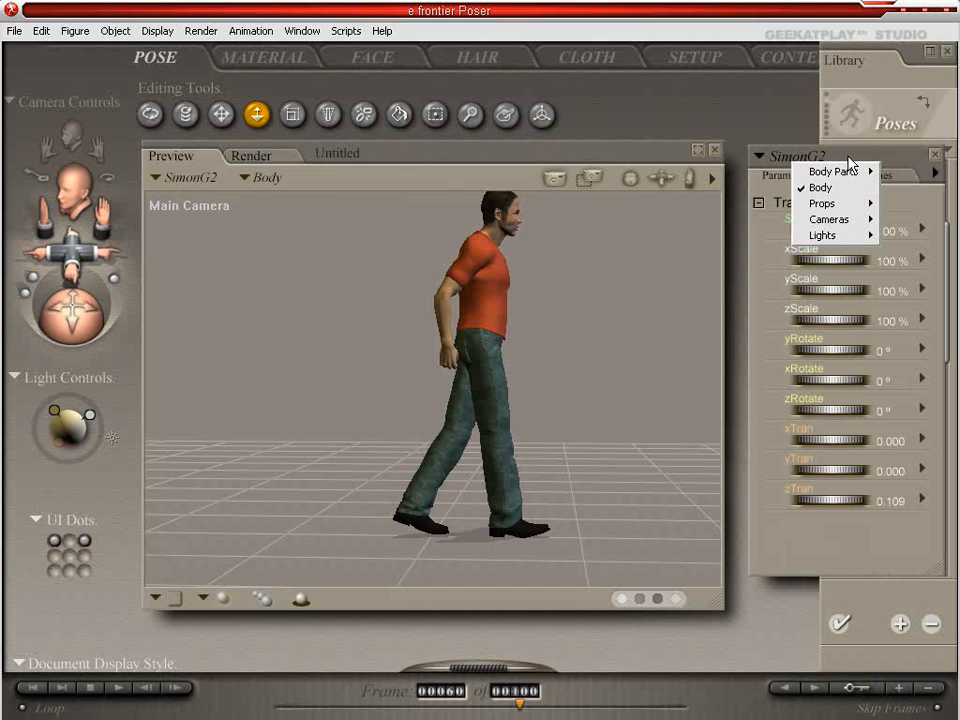
click(911, 154)
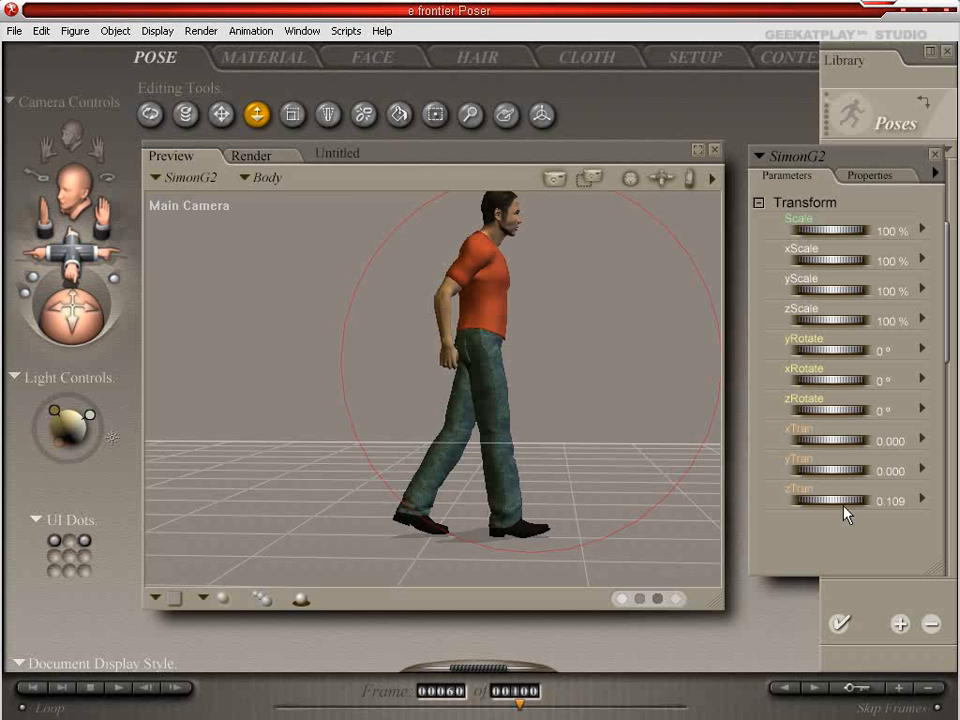
drag(836, 510, 948, 510)
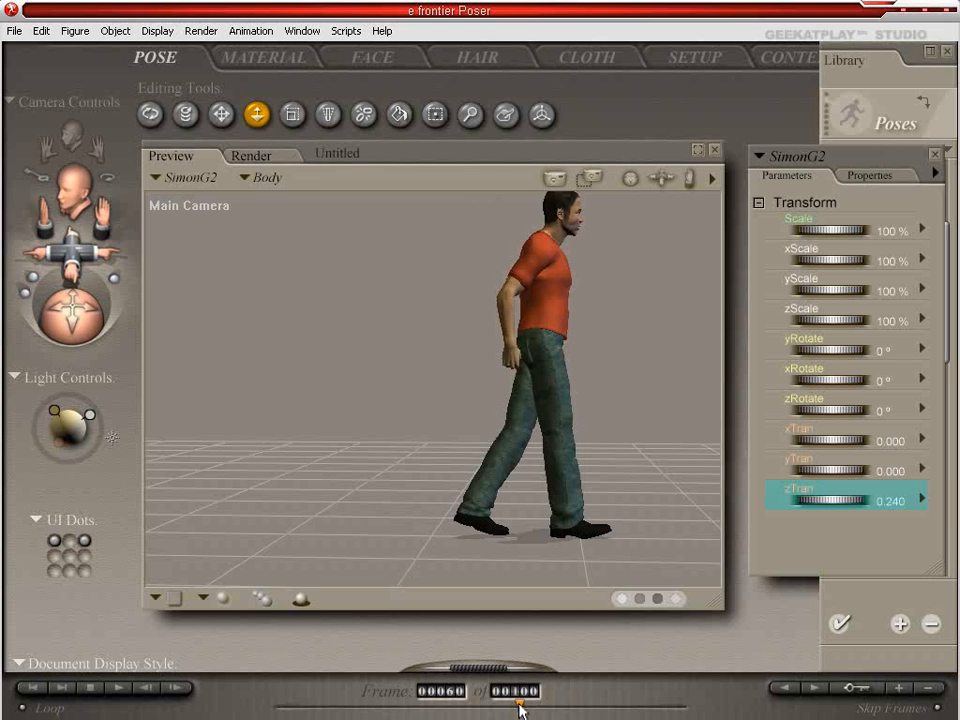
- Review the motion by scrubbing back to frame 1 and forward to frame 60 from a front view
drag(515, 708, 330, 710)
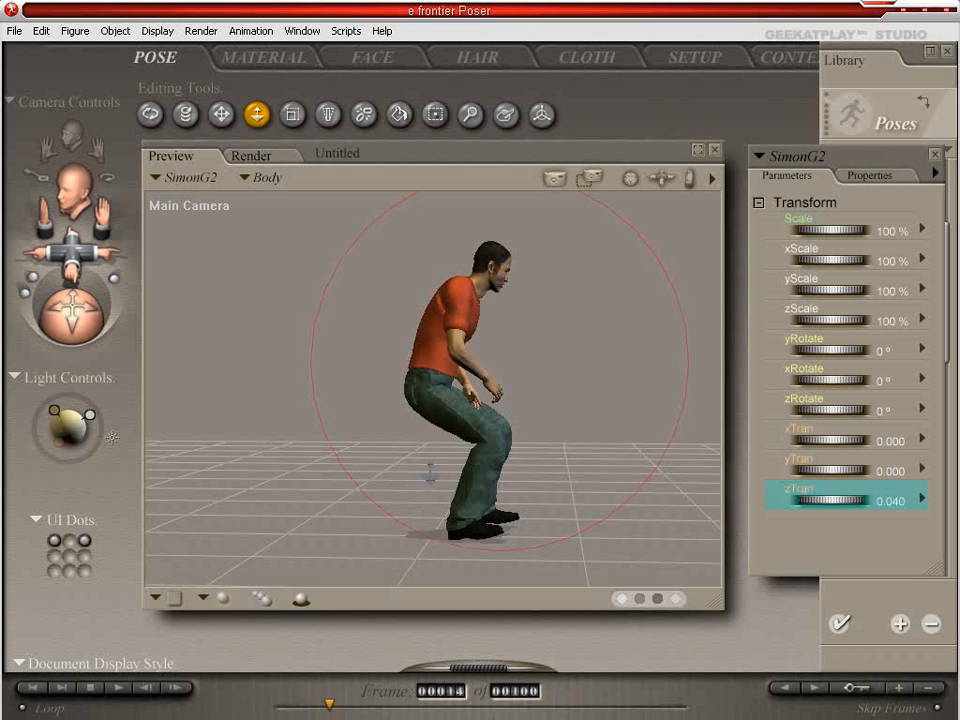
drag(330, 707, 450, 700)
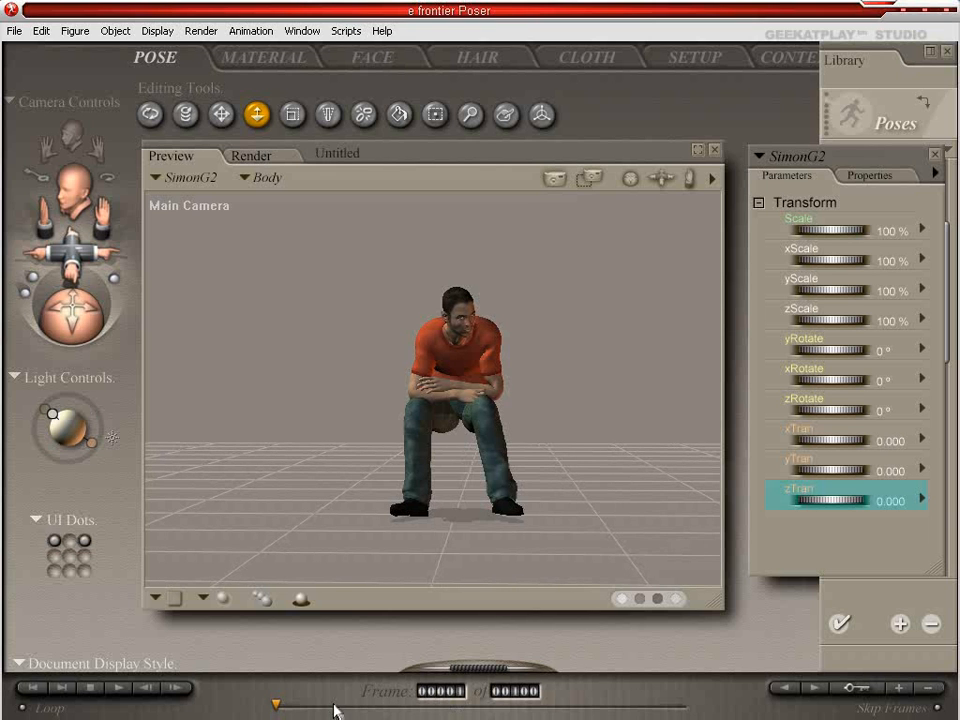
drag(280, 708, 518, 708)
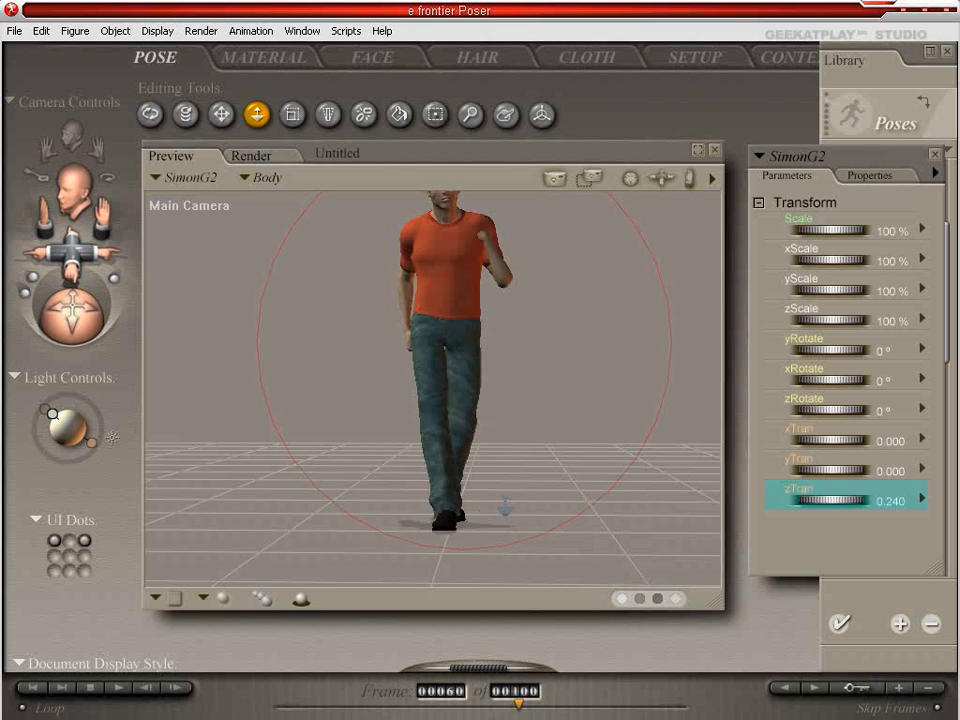
- Spread the feet at frame 60, pulling the left foot outward and the right foot to xTran 0.018, yTran 0.014 and zTran 0.057
click(488, 507)
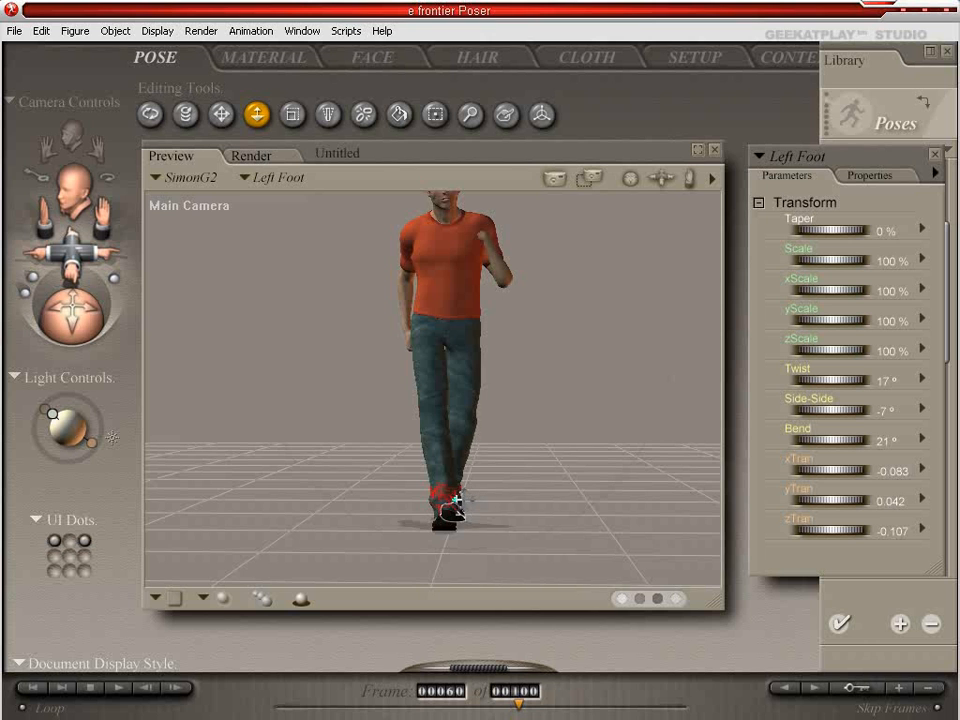
drag(455, 500, 454, 467)
click(221, 114)
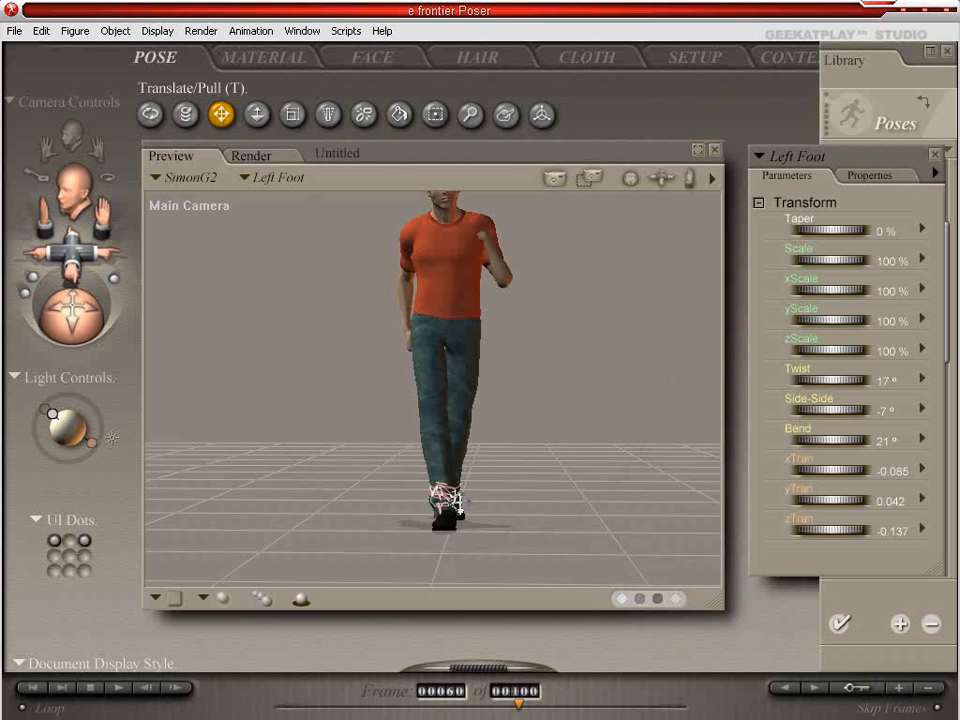
drag(460, 497, 424, 512)
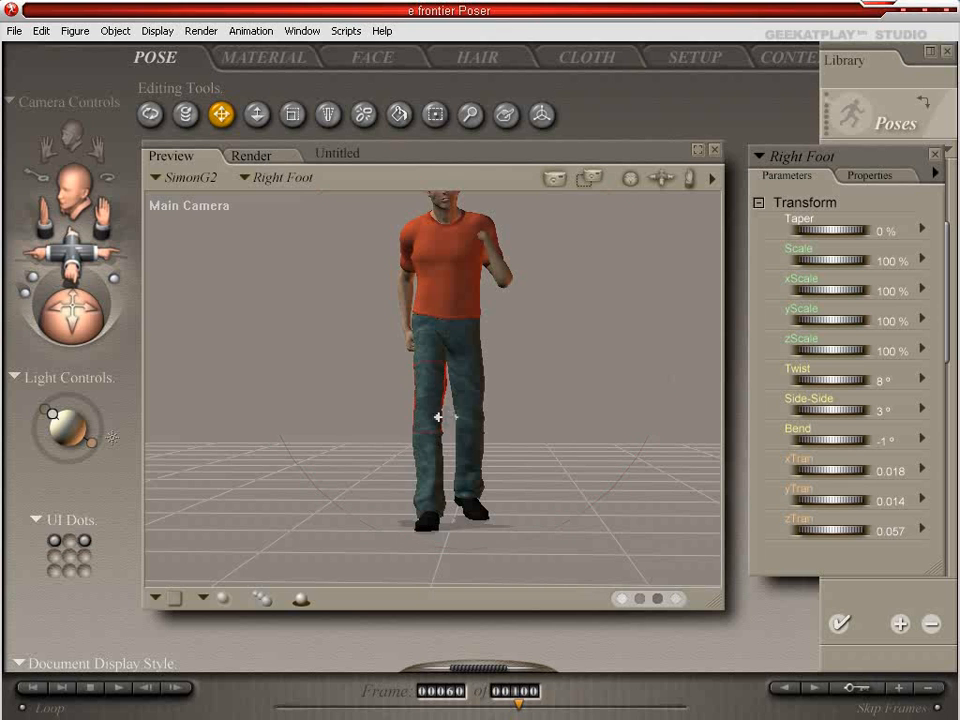
- Pull the left thigh slightly inward at frame 60, to Twist 18°, Side-Side -8° and Bend 3°
click(478, 414)
mouse_move(478, 414)
mouse_down()
mouse_move(467, 418)
mouse_move(476, 418)
mouse_up()
click(468, 400)
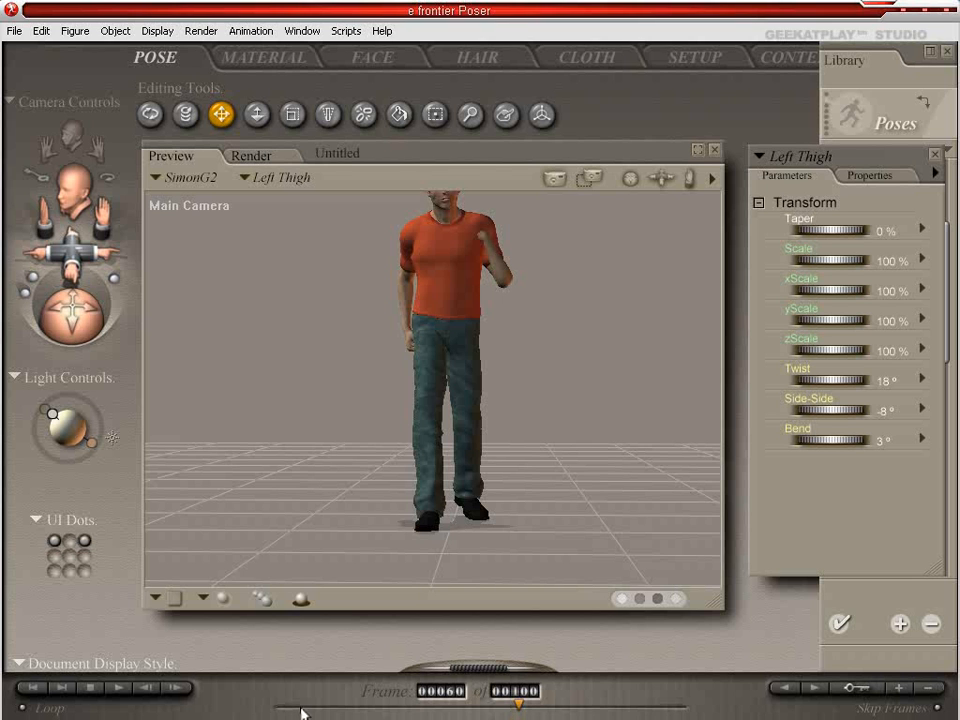
key(Tab)
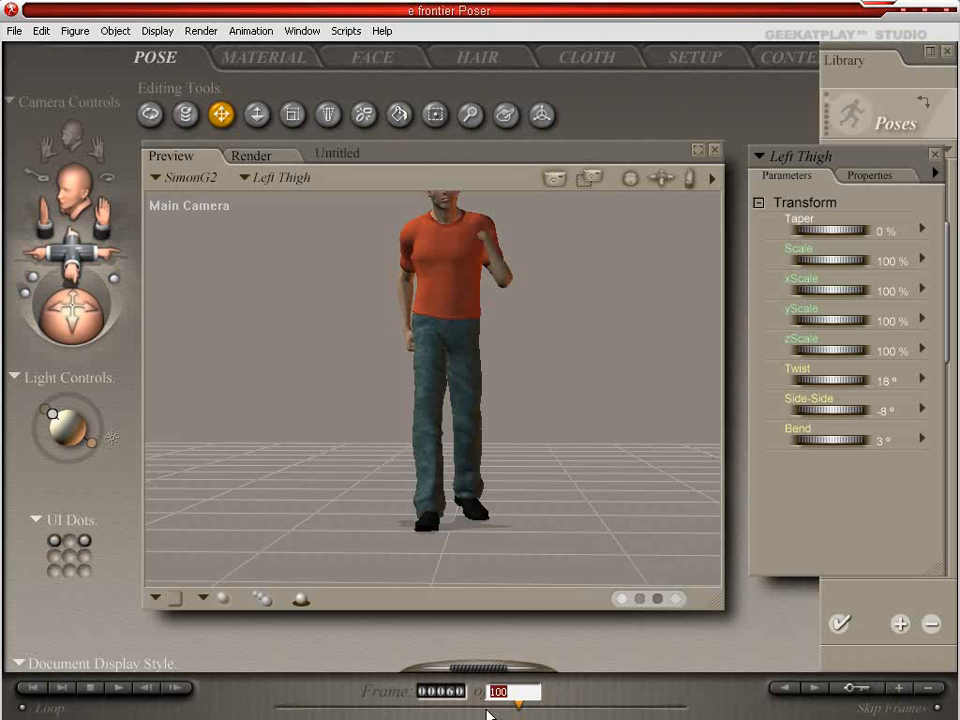
key(Return)
mouse_move(519, 708)
mouse_down()
mouse_move(272, 716)
mouse_move(518, 714)
mouse_up()
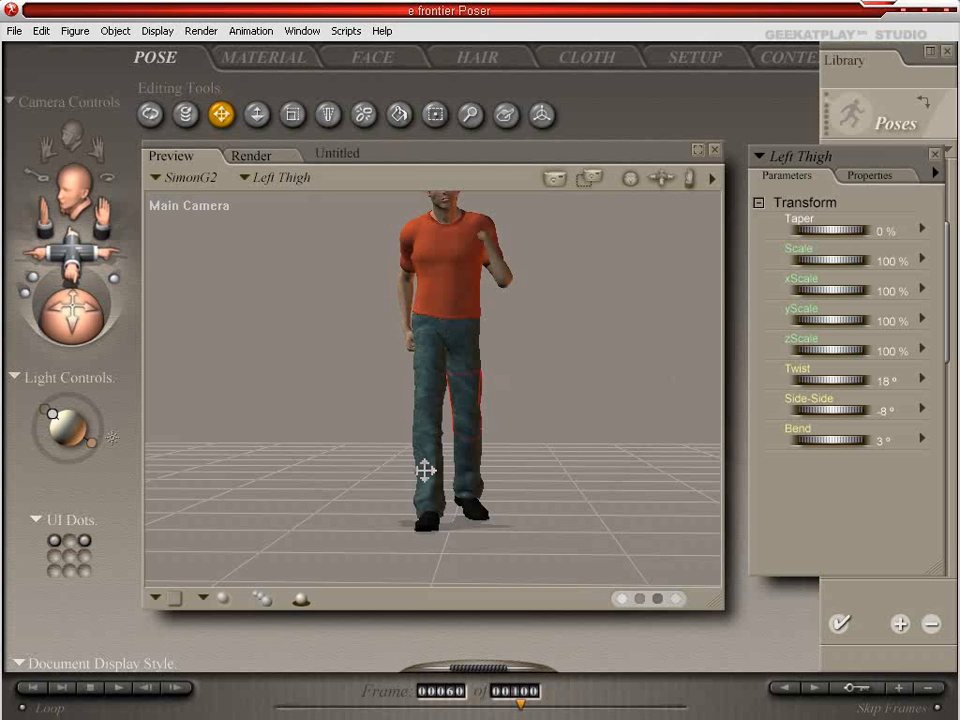
- Lower the left forearm to a Bend of -52° at frame 60, working in the Right Camera view
right_click(485, 440)
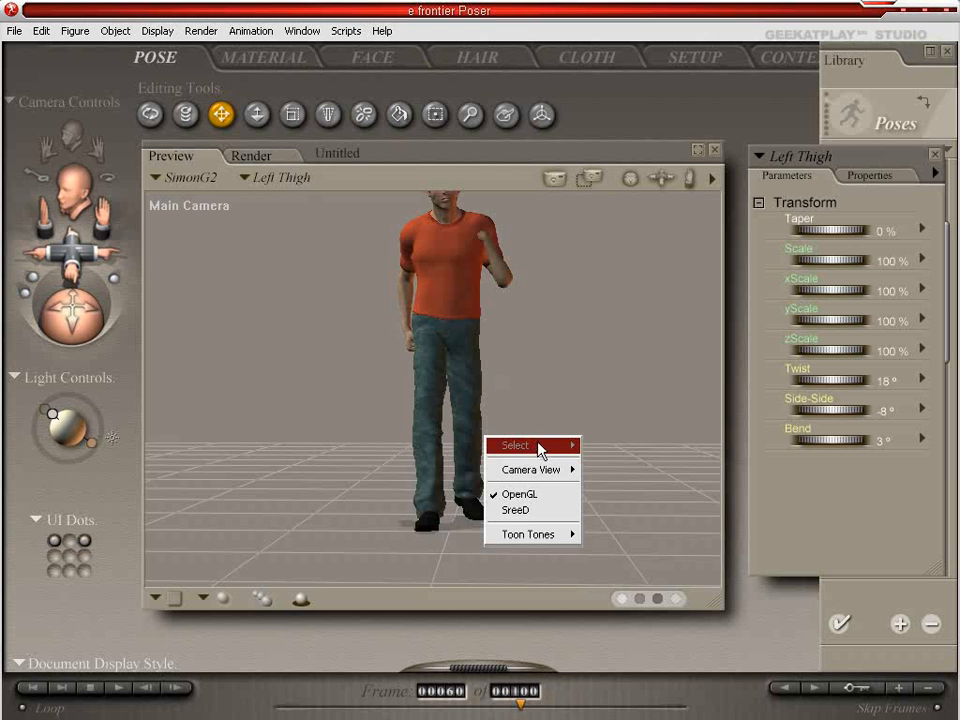
mouse_move(551, 468)
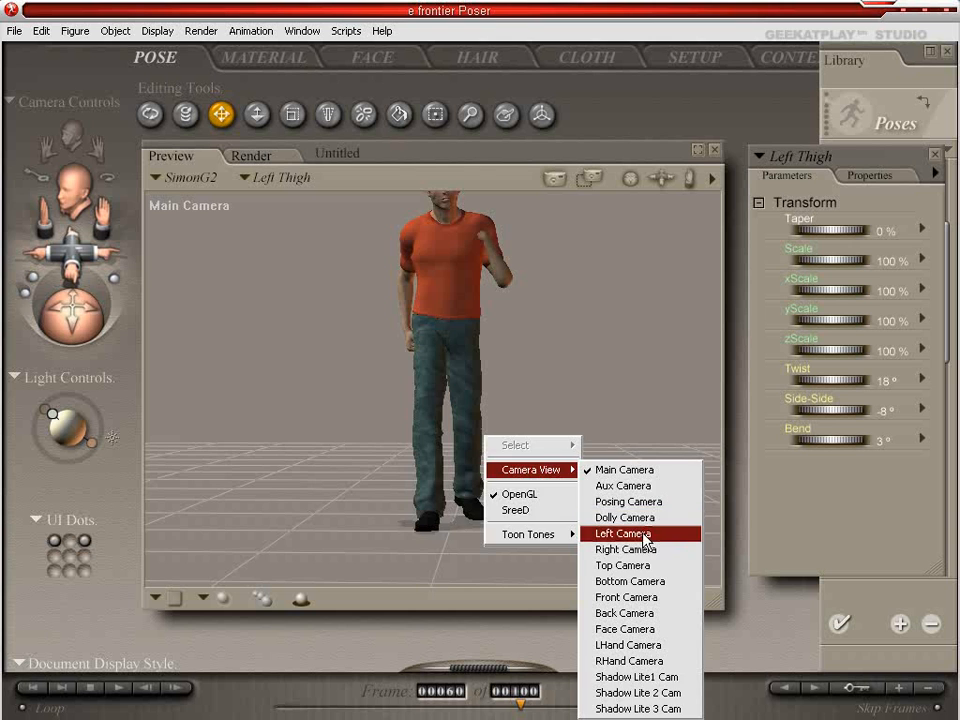
click(646, 536)
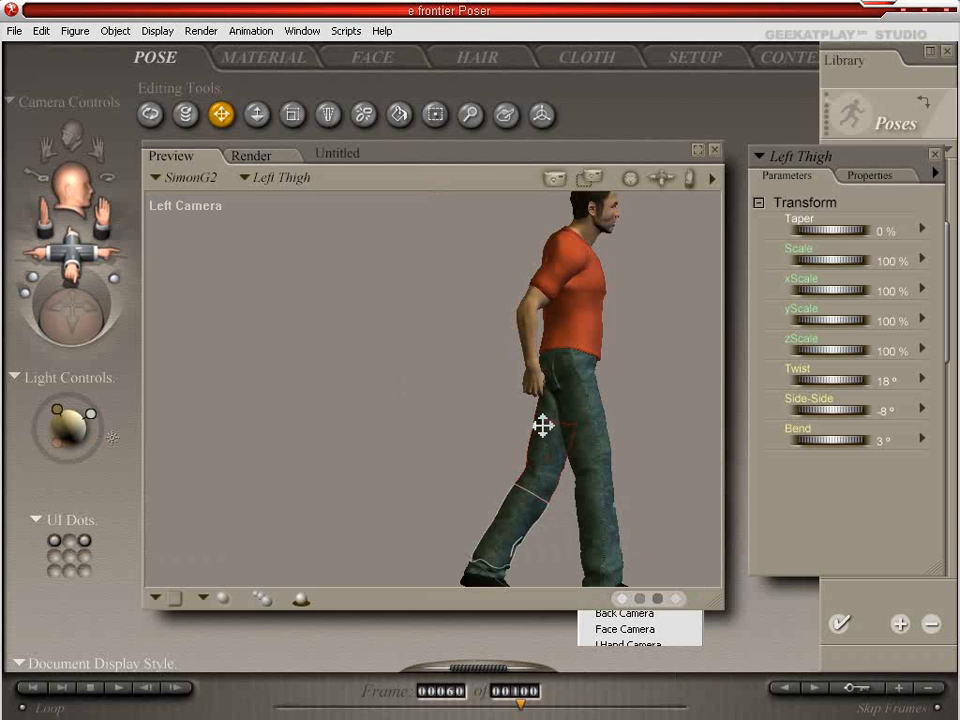
right_click(437, 441)
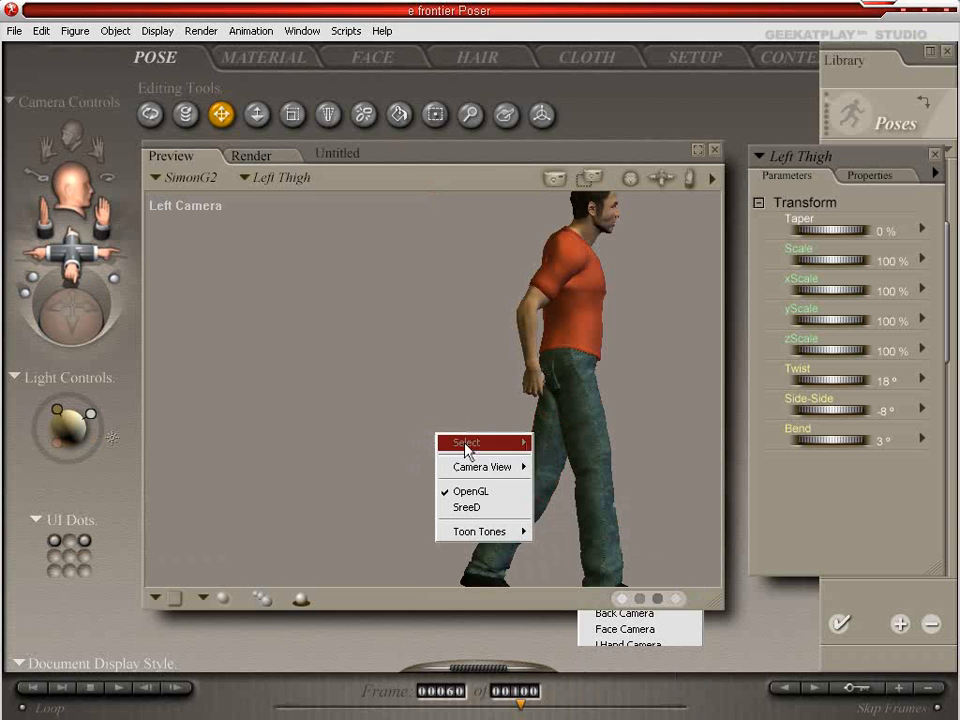
mouse_move(500, 468)
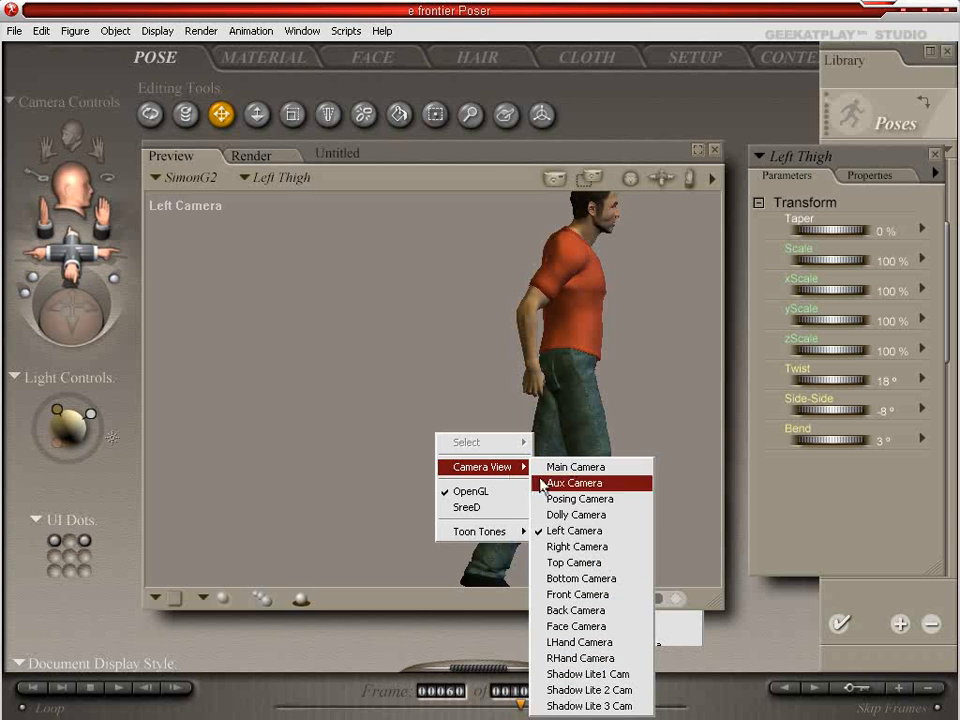
click(575, 547)
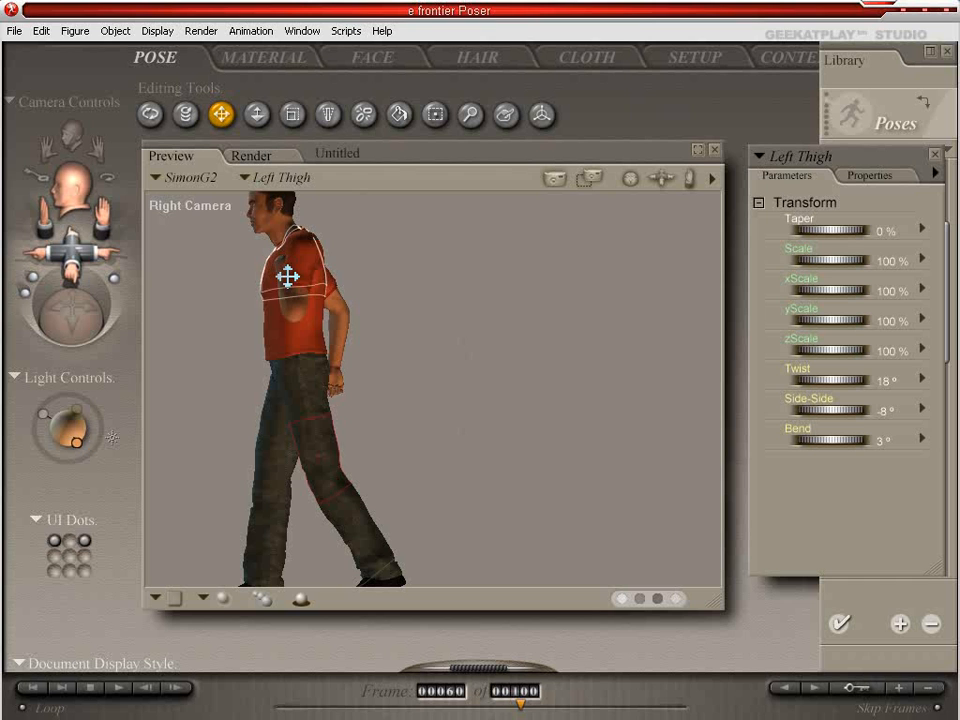
click(291, 305)
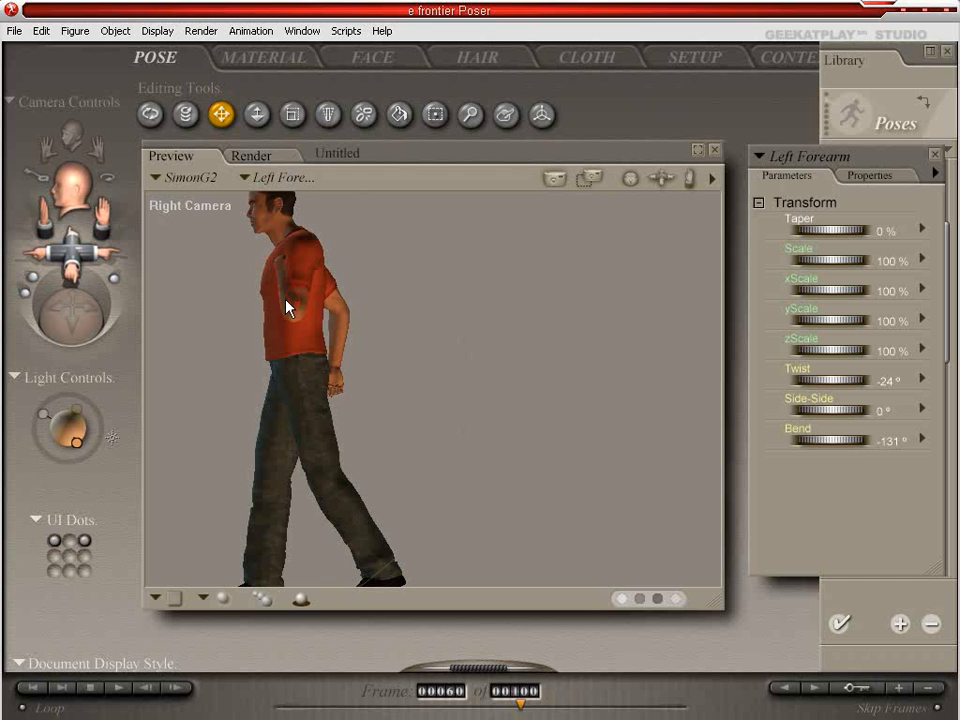
drag(285, 280, 228, 293)
drag(834, 446, 838, 446)
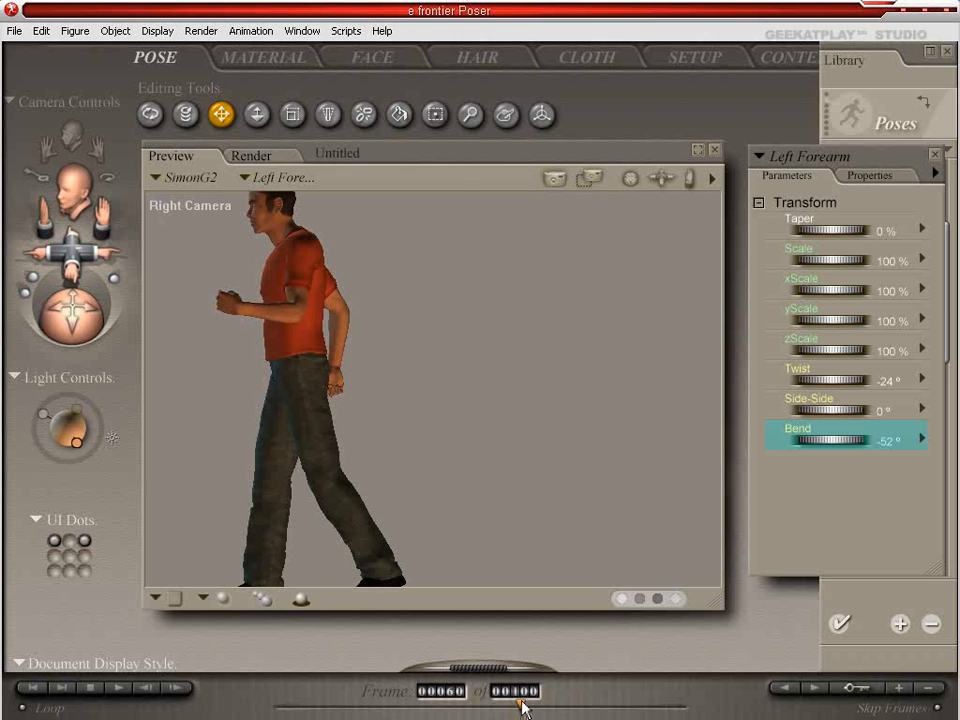
- In the Main Camera view, set the left shoulder's Twist to 21° and Up-Down to -78° at frame 60, and return to frame 30
key(ctrl+m)
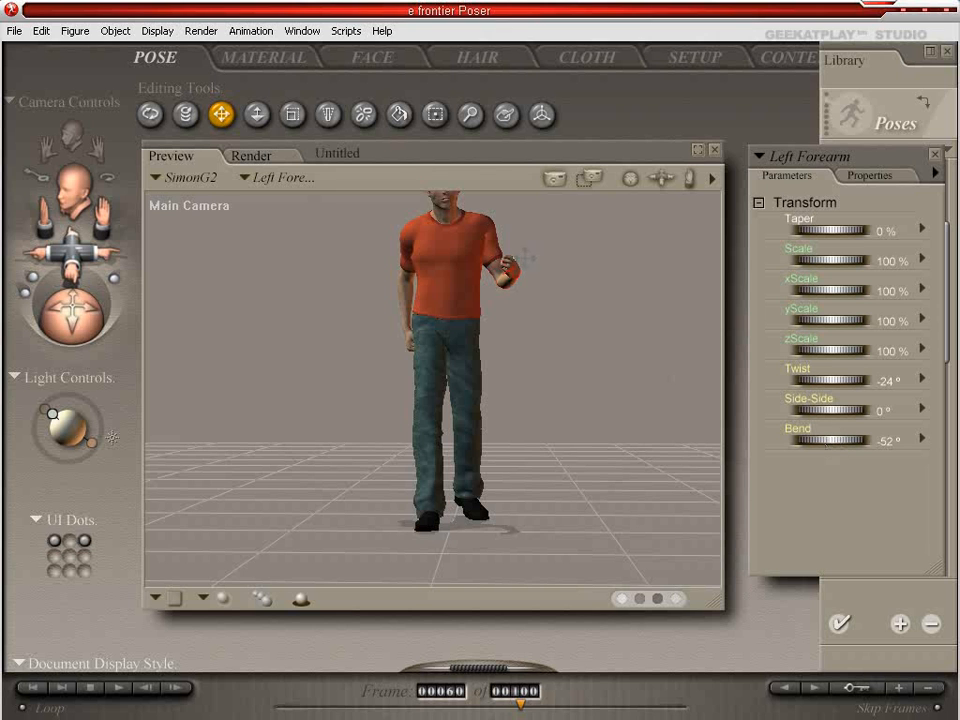
click(496, 264)
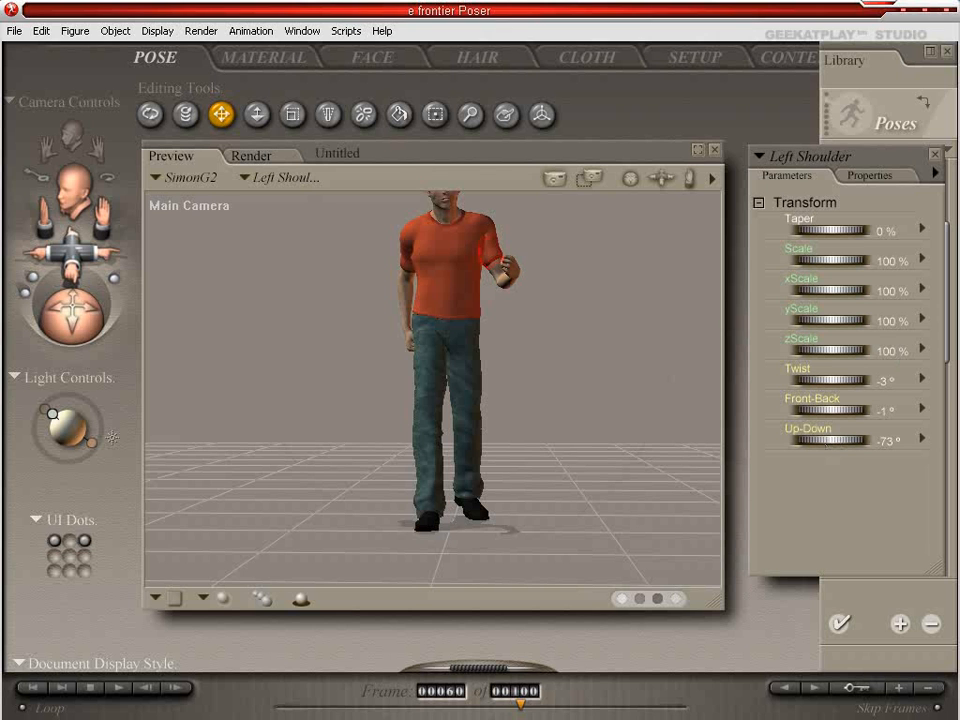
mouse_move(828, 450)
mouse_down()
mouse_move(816, 450)
mouse_move(831, 441)
mouse_up()
mouse_move(831, 381)
mouse_down()
mouse_move(813, 381)
mouse_move(840, 381)
mouse_up()
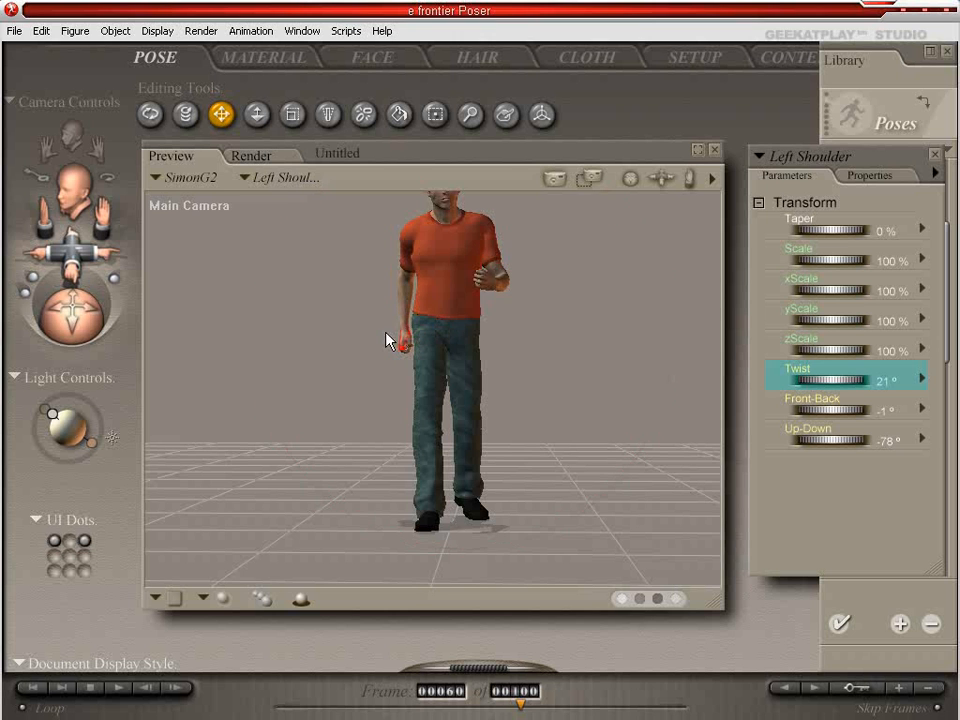
click(390, 338)
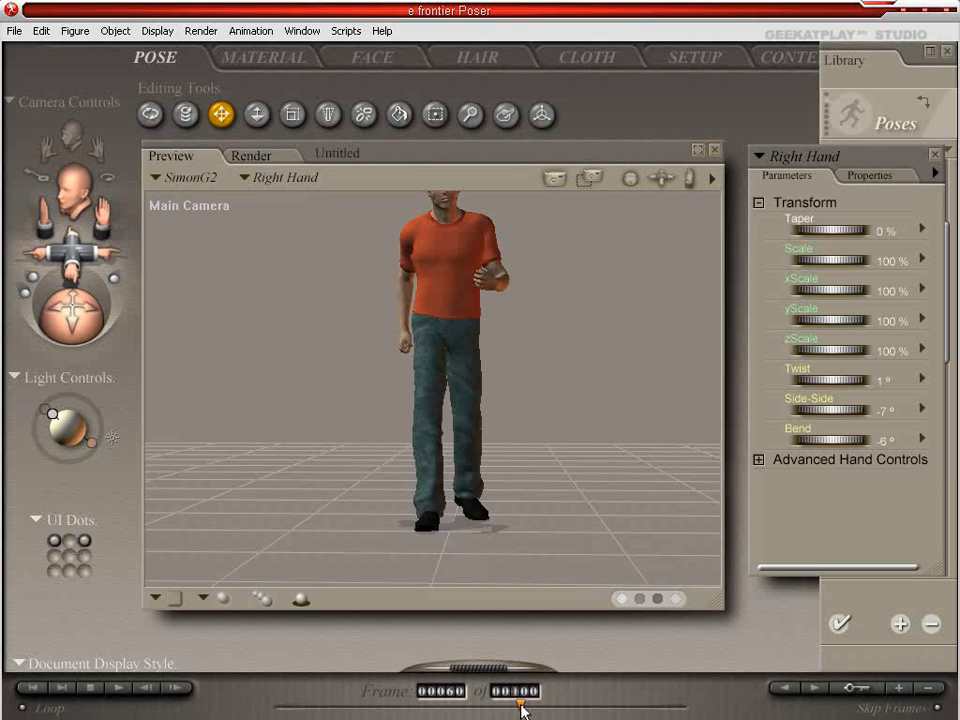
mouse_move(517, 710)
mouse_down()
mouse_move(276, 706)
mouse_move(408, 712)
mouse_move(388, 716)
mouse_up()
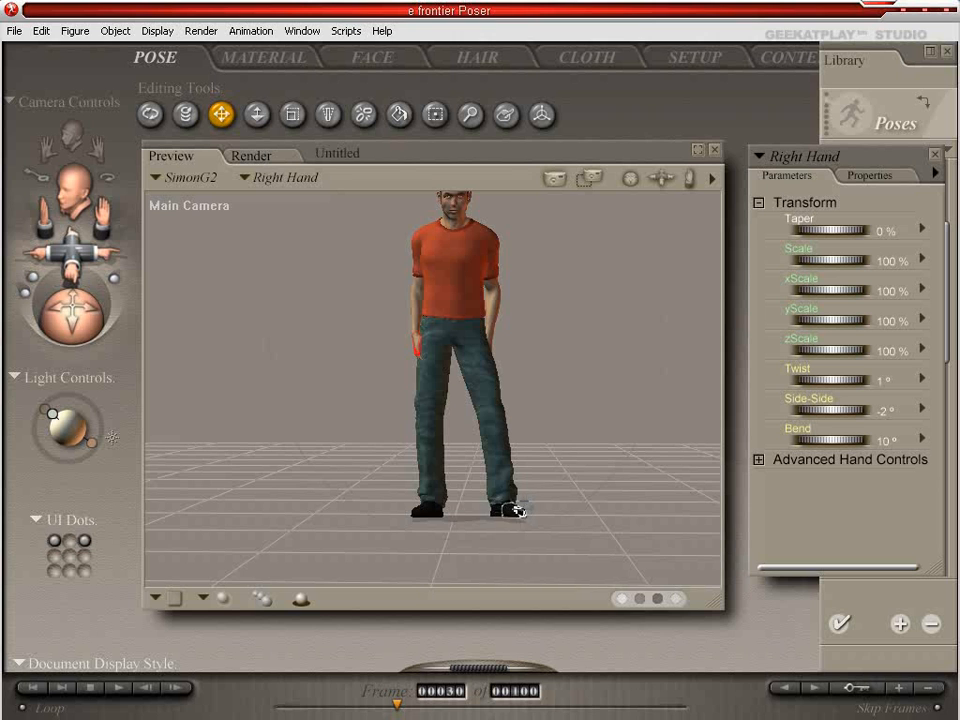
- Try to pull the left foot inward at frame 30
drag(507, 510, 484, 508)
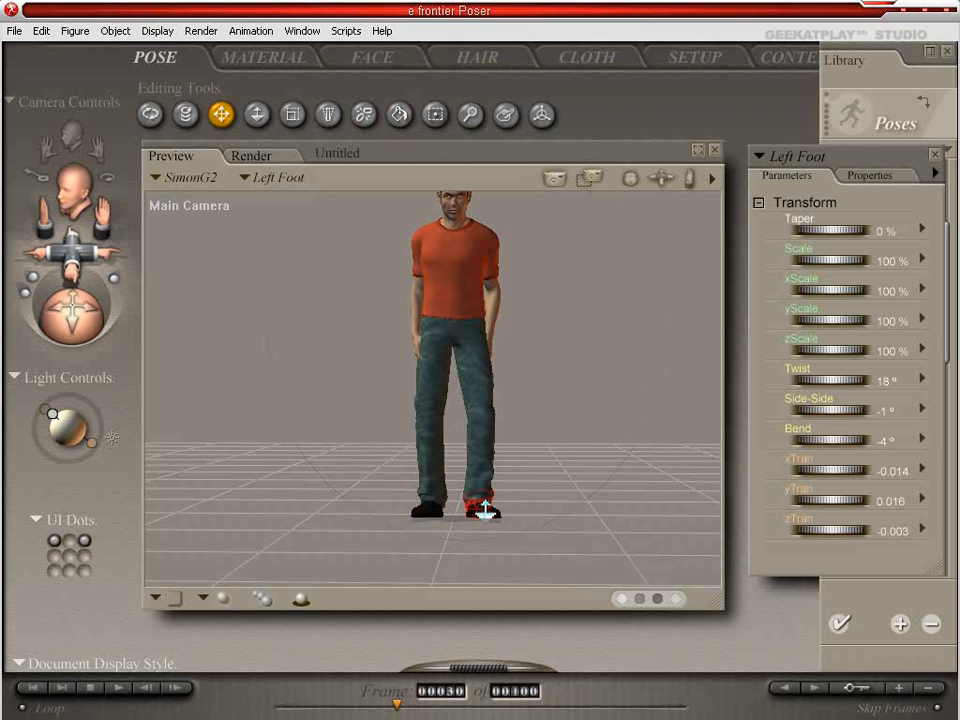
mouse_move(397, 706)
mouse_down()
mouse_move(277, 708)
mouse_move(399, 690)
mouse_up()
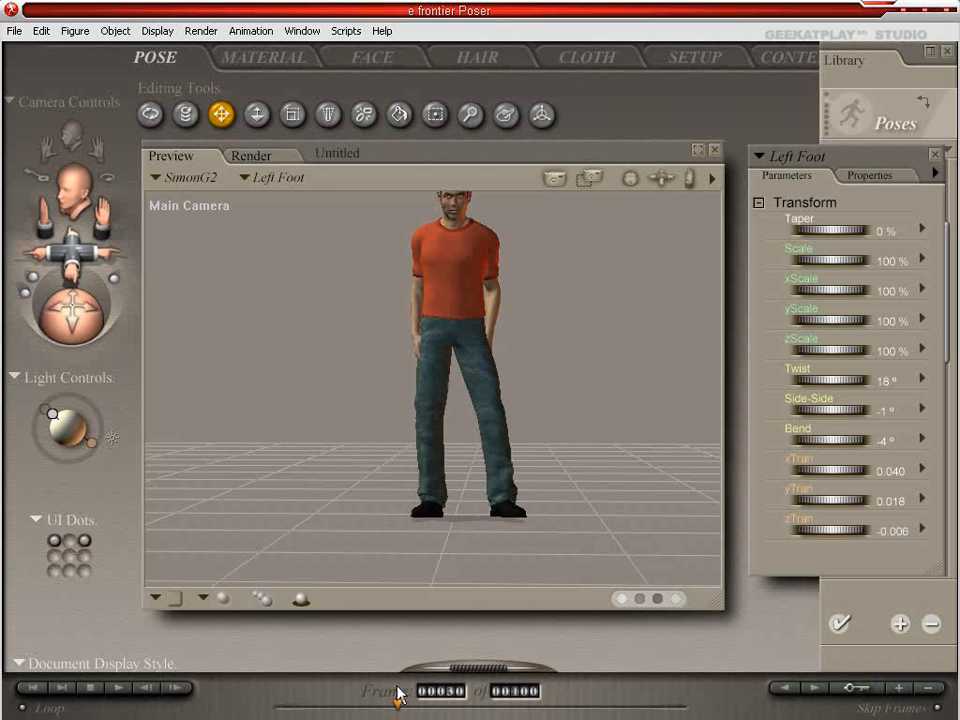
- Shift the whole body sideways along xTran at frame 30 and bring its xTran to 0 at frame 22
click(462, 316)
click(262, 178)
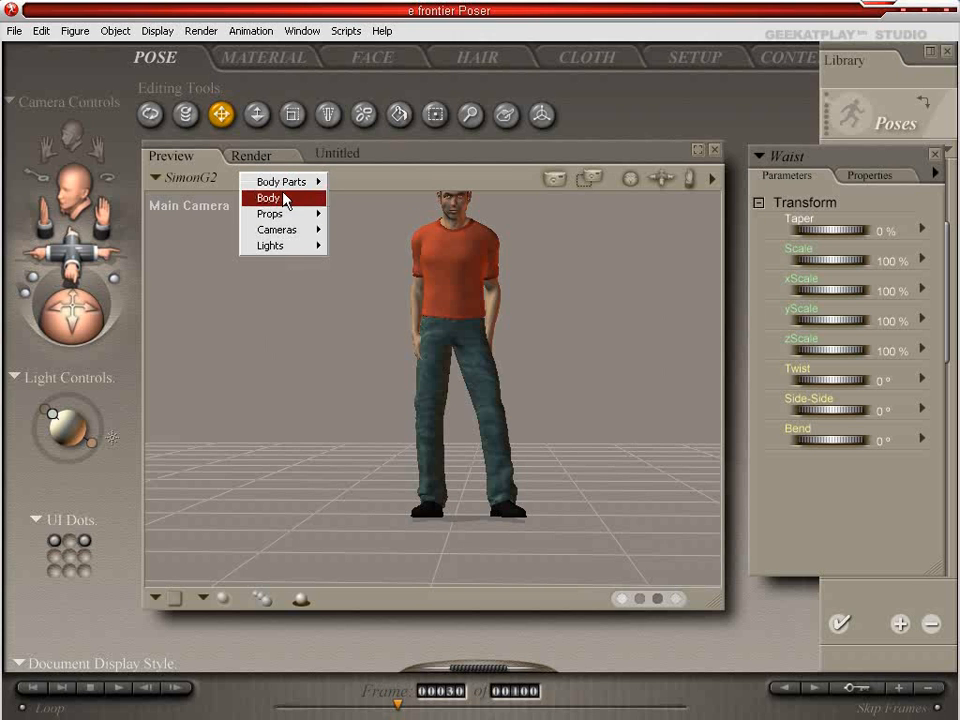
click(280, 198)
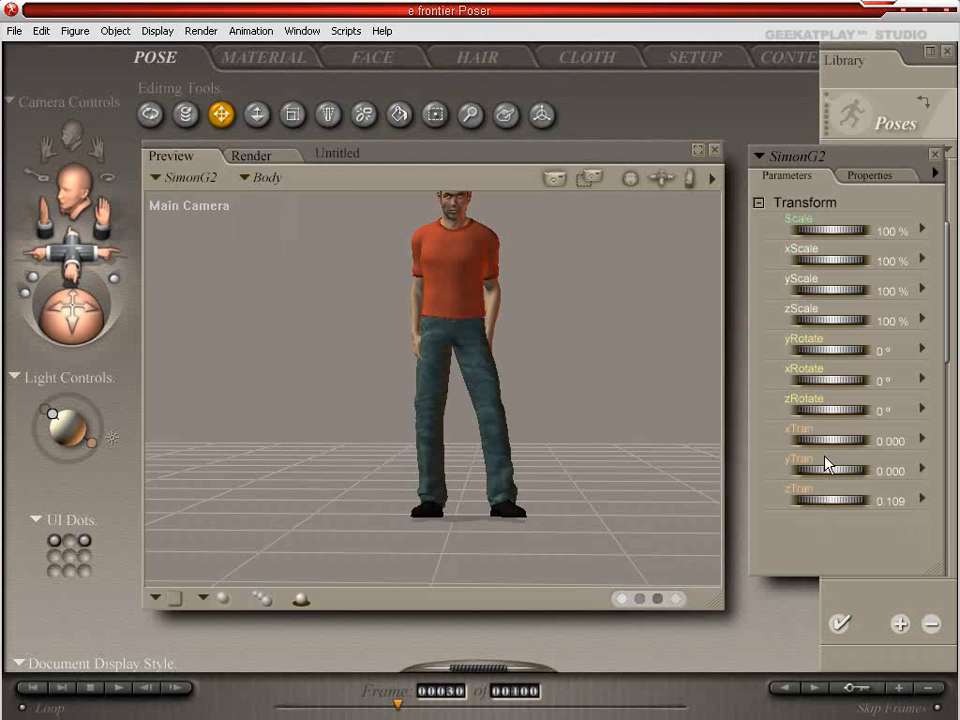
drag(830, 440, 874, 440)
drag(399, 708, 336, 705)
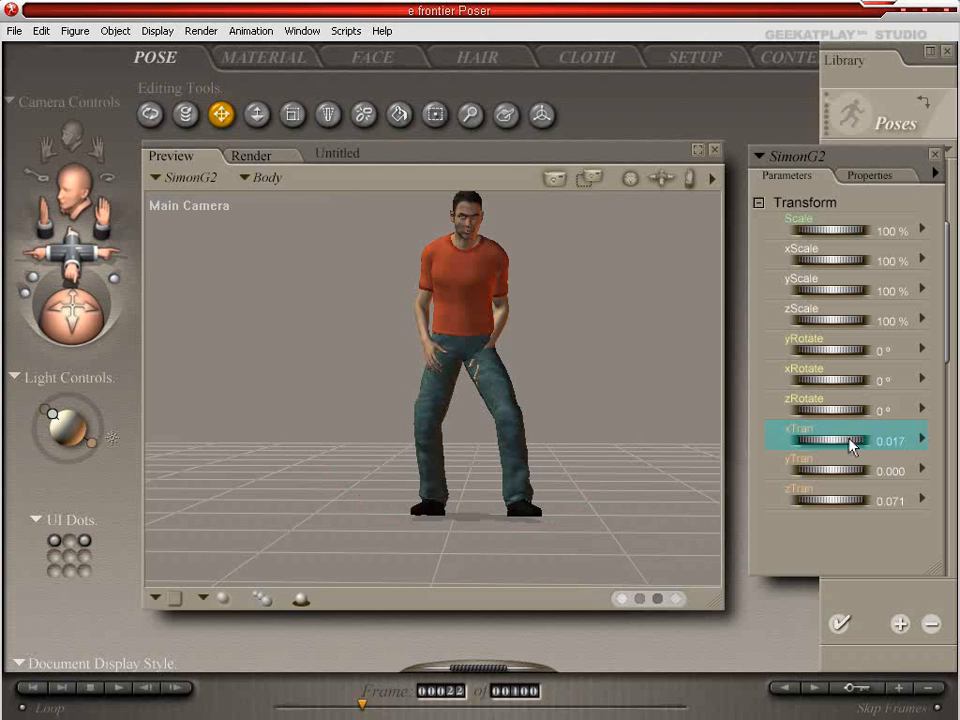
drag(830, 440, 813, 440)
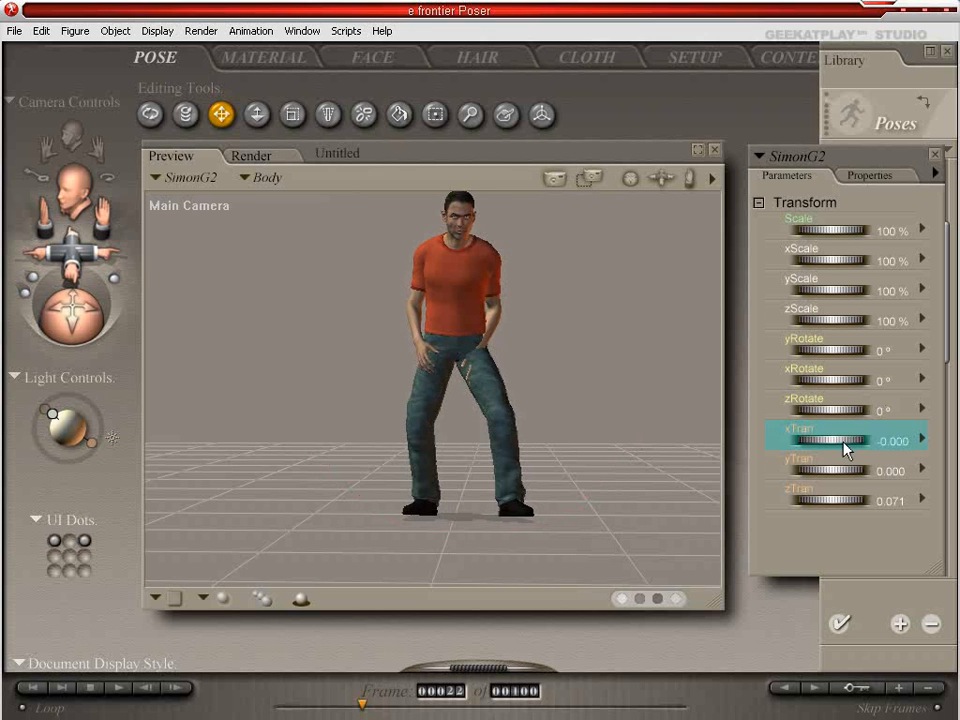
- Review the motion by scrubbing to frame 56, back to frame 1, and forward to frame 57 from an angled side view
drag(362, 708, 501, 705)
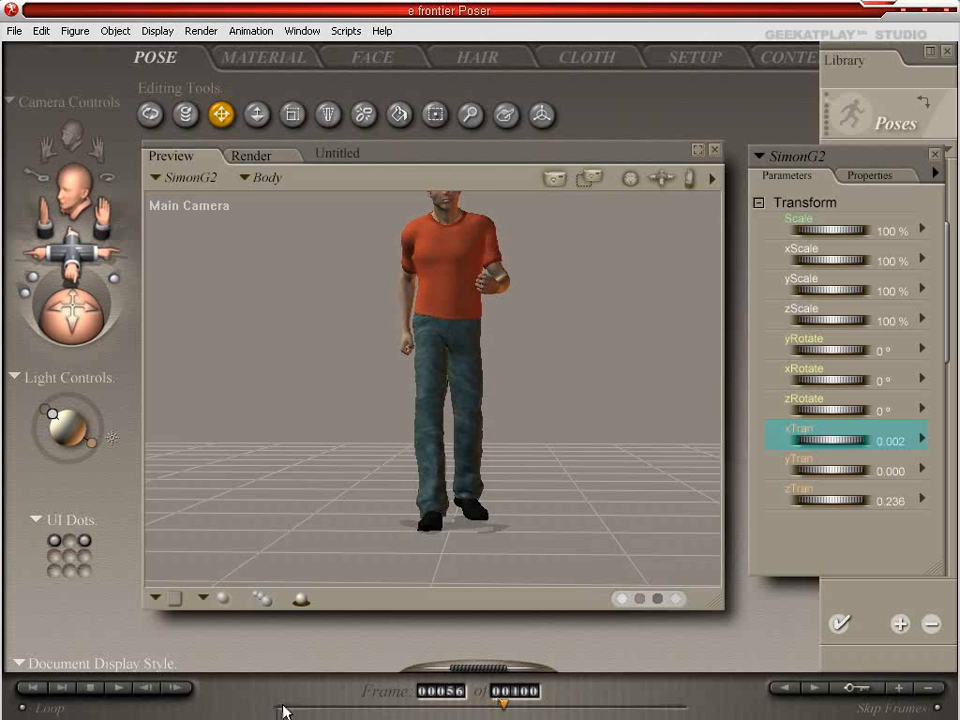
click(512, 690)
drag(503, 705, 276, 705)
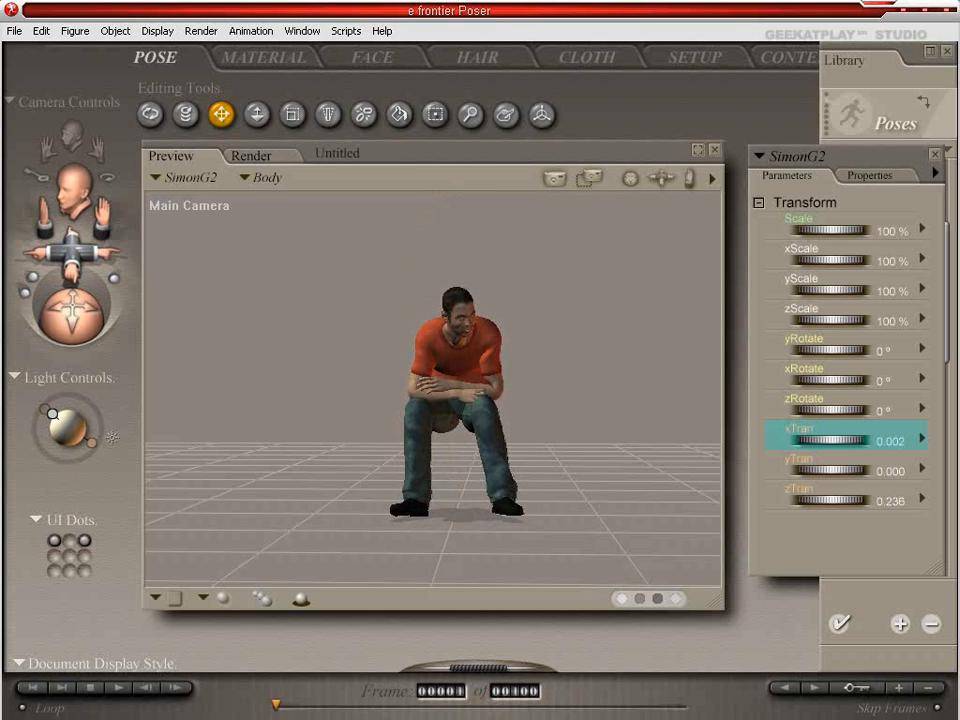
key(ctrl+l)
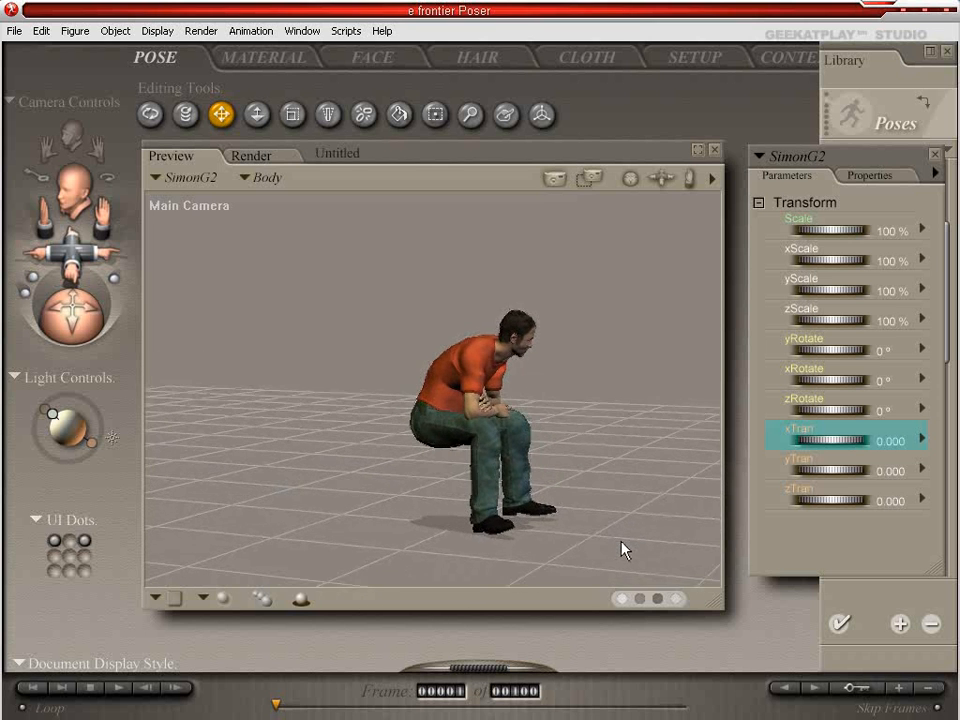
drag(277, 708, 508, 710)
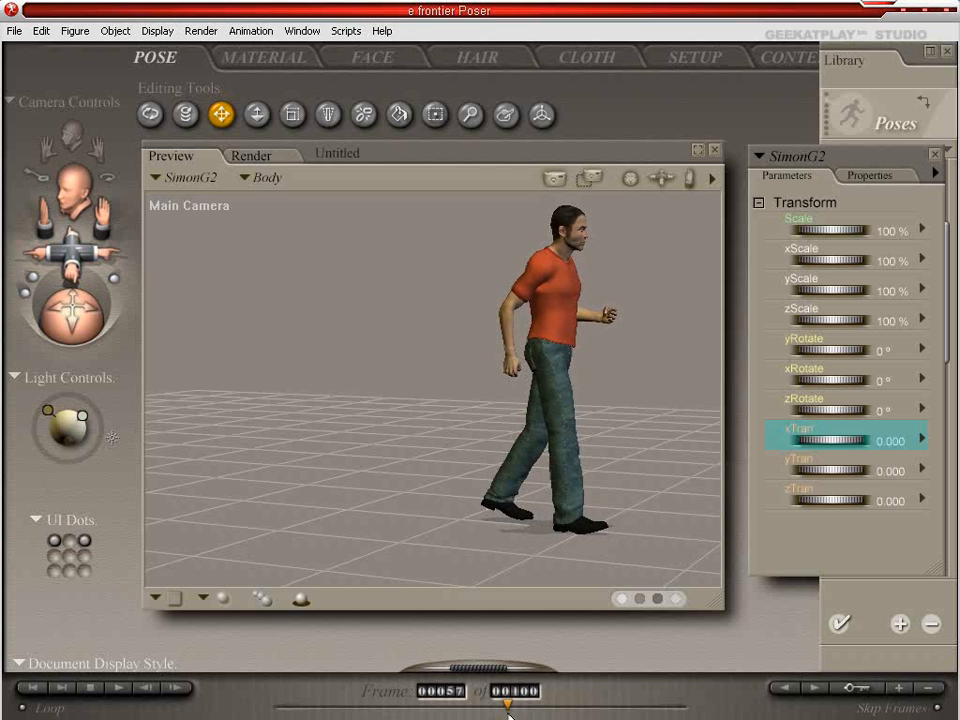